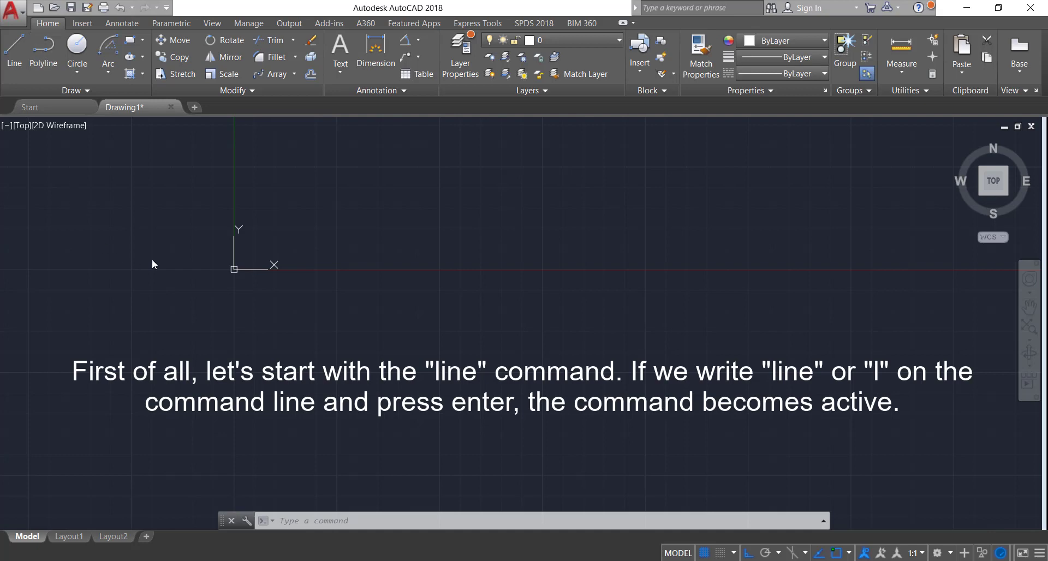
# Step: Draw a horizontal line from the origin (0,0) to the point 250,0
pyautogui.click(338, 520)
pyautogui.write('li')
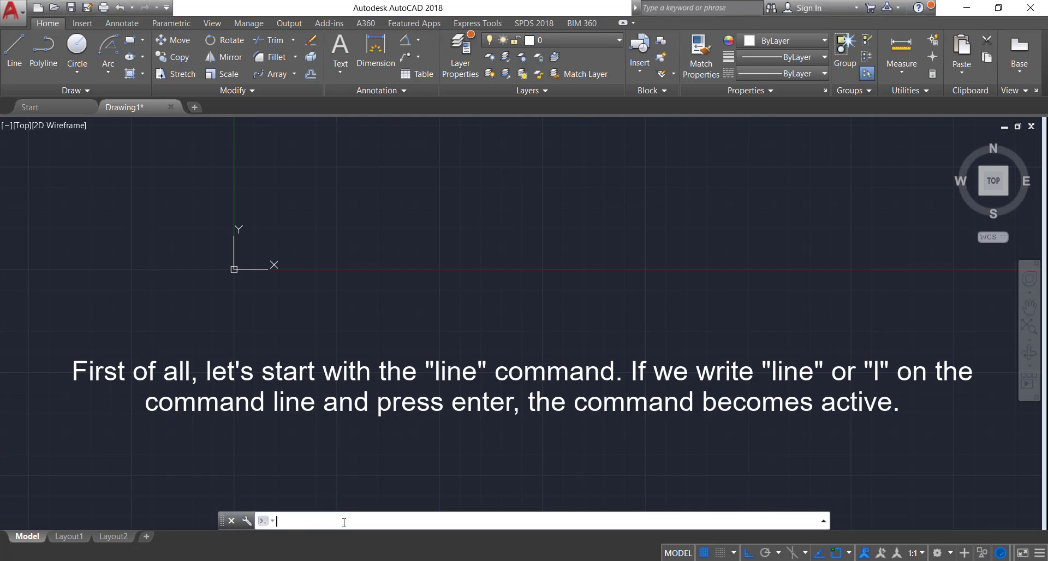
pyautogui.write('ne')
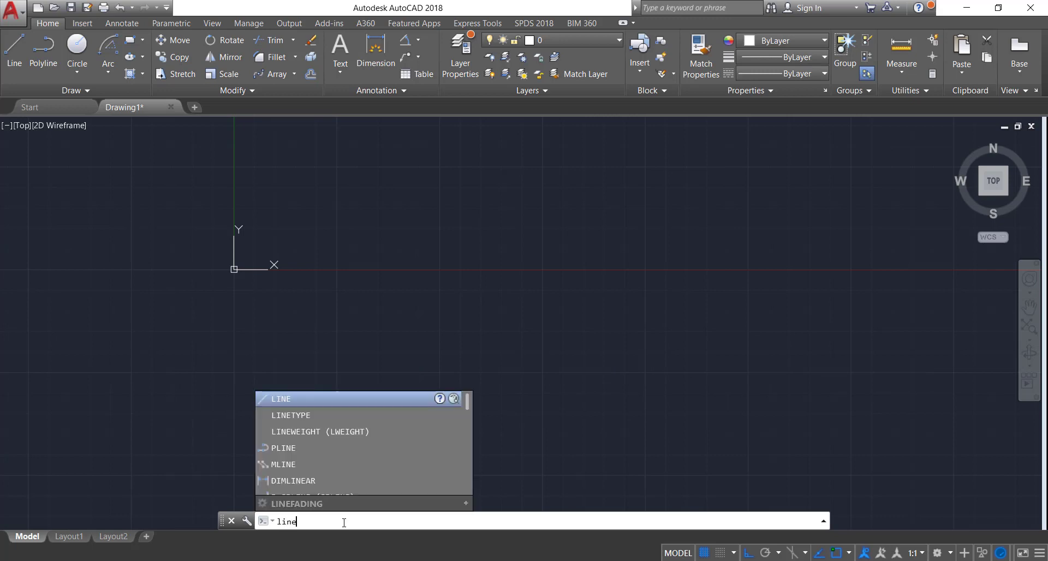
pyautogui.click(313, 398)
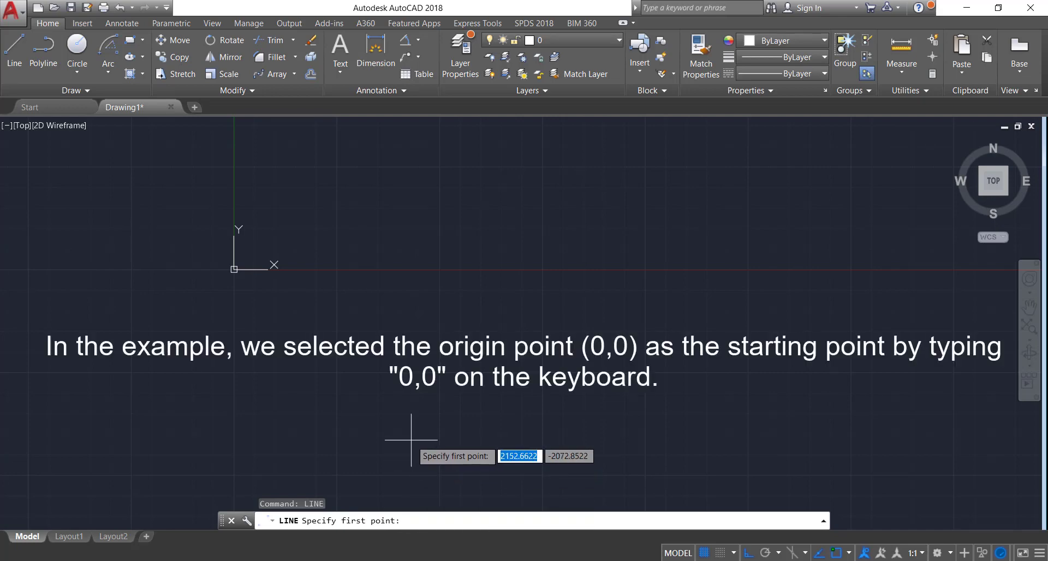
pyautogui.write('0,')
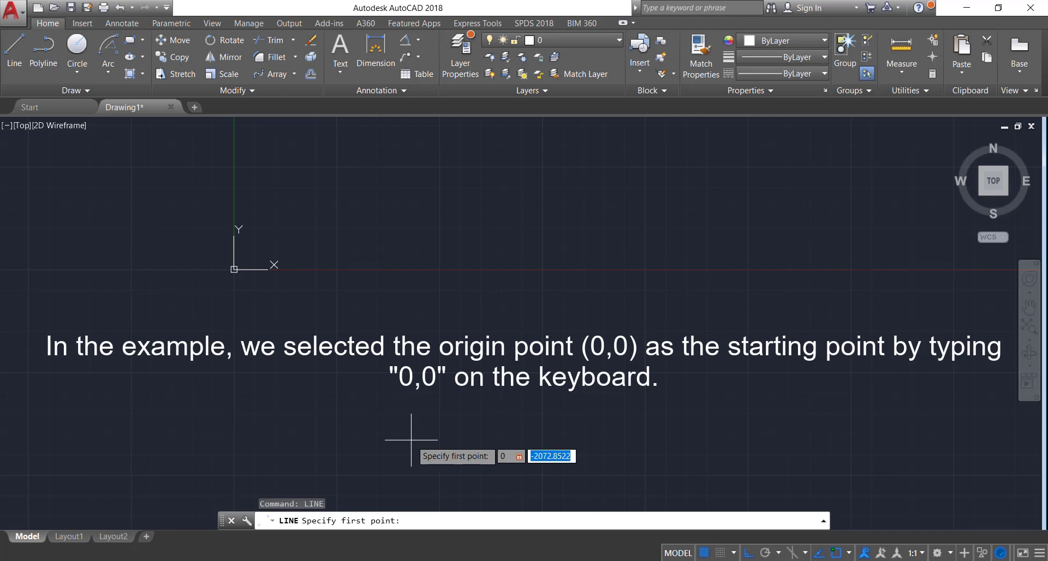
pyautogui.write('0')
pyautogui.press('Return')
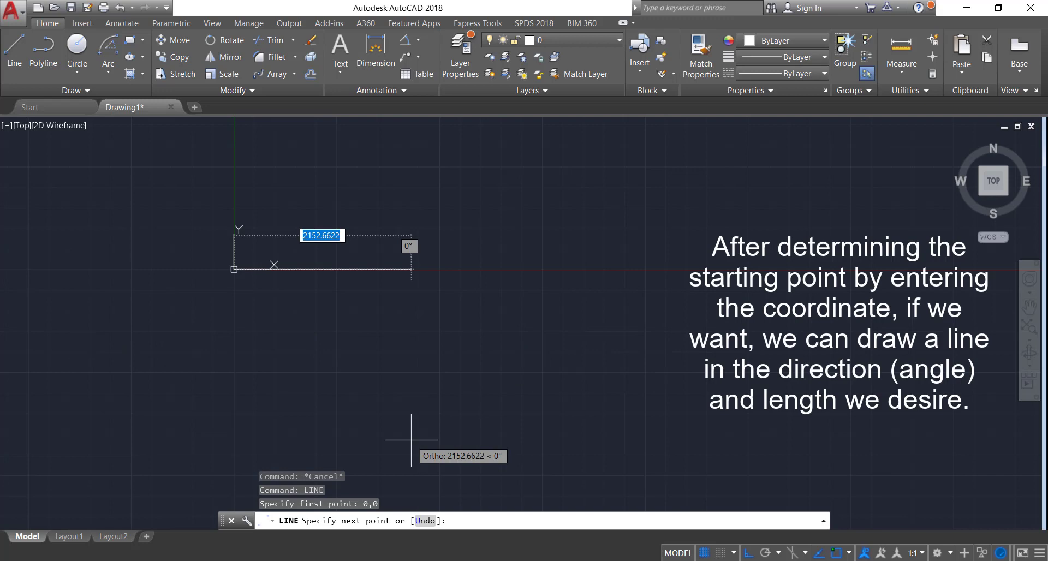
pyautogui.press('F8')
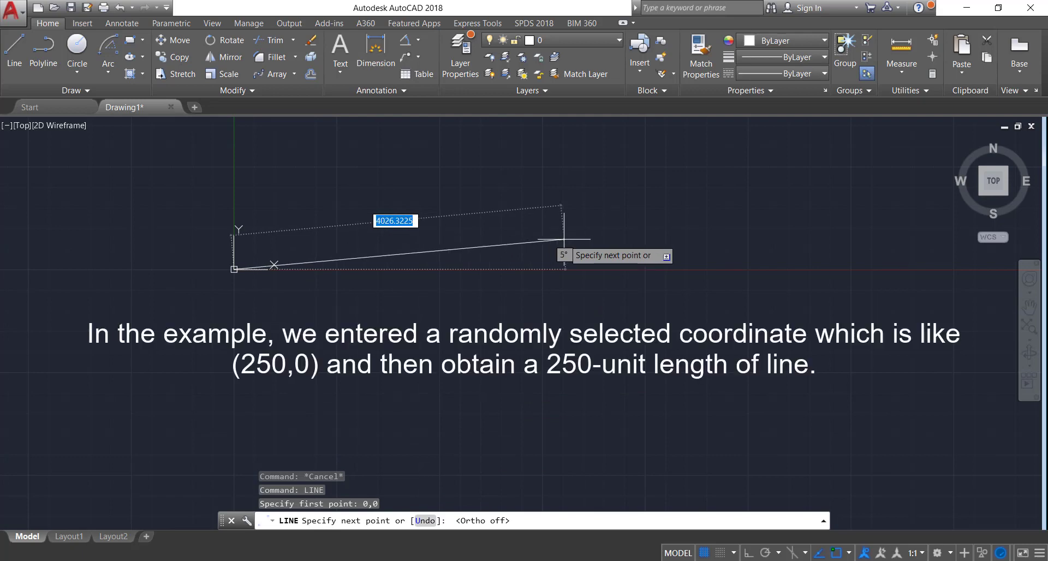
pyautogui.press('F8')
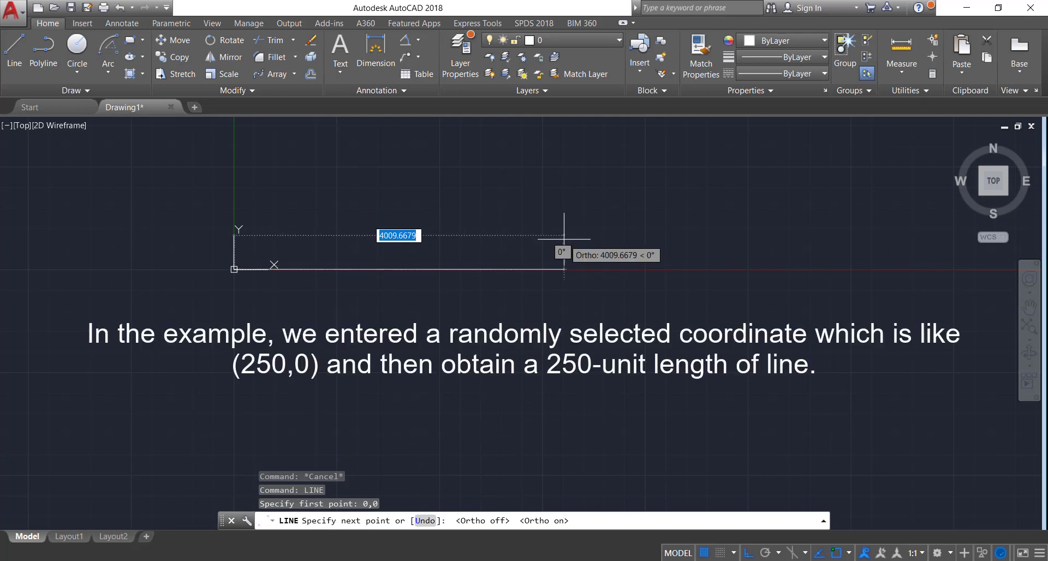
pyautogui.write('250')
pyautogui.press('Tab')
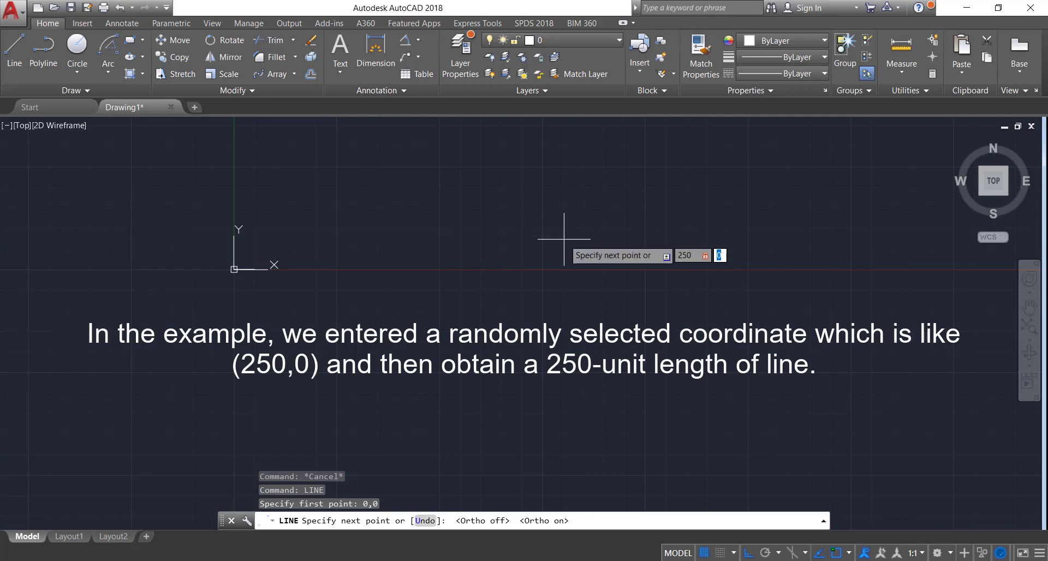
pyautogui.write('0')
pyautogui.press('Return')
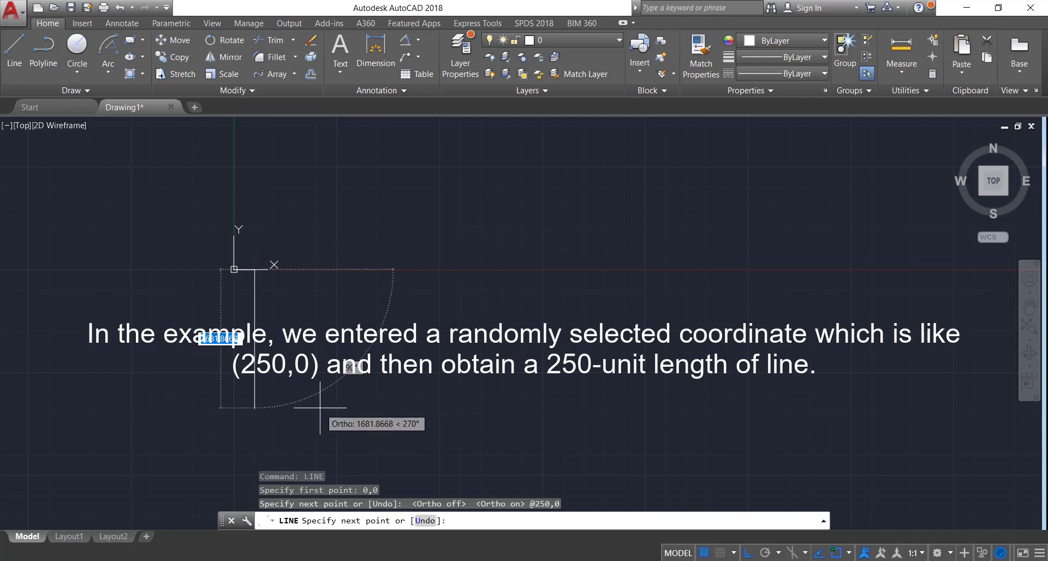
pyautogui.press('Escape')
# Step: Measure the horizontal line's length from the origin to its far endpoint with the DIST command
pyautogui.scroll(10, 239, 271)
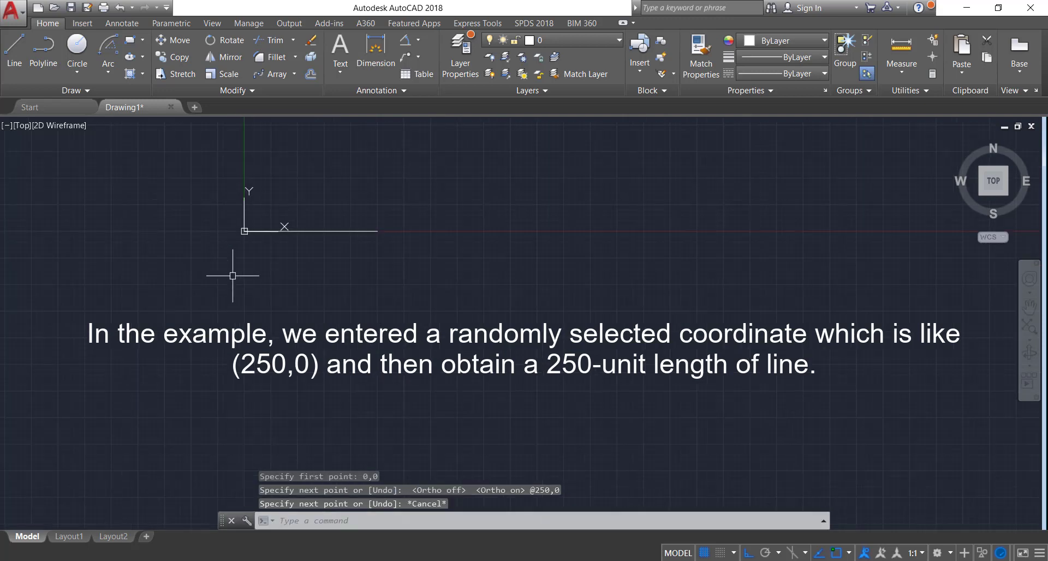
pyautogui.click(325, 222)
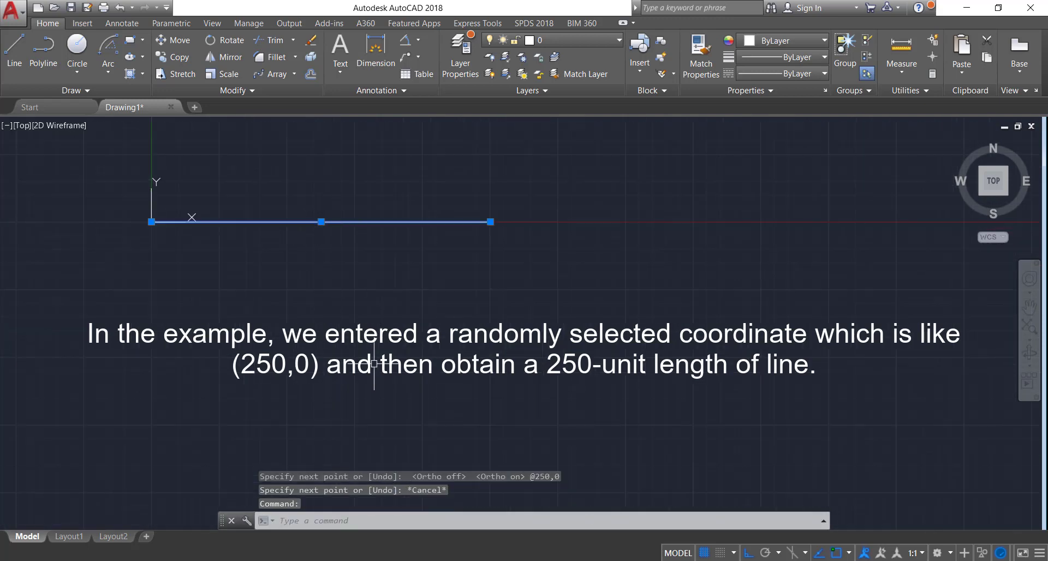
pyautogui.press('Escape')
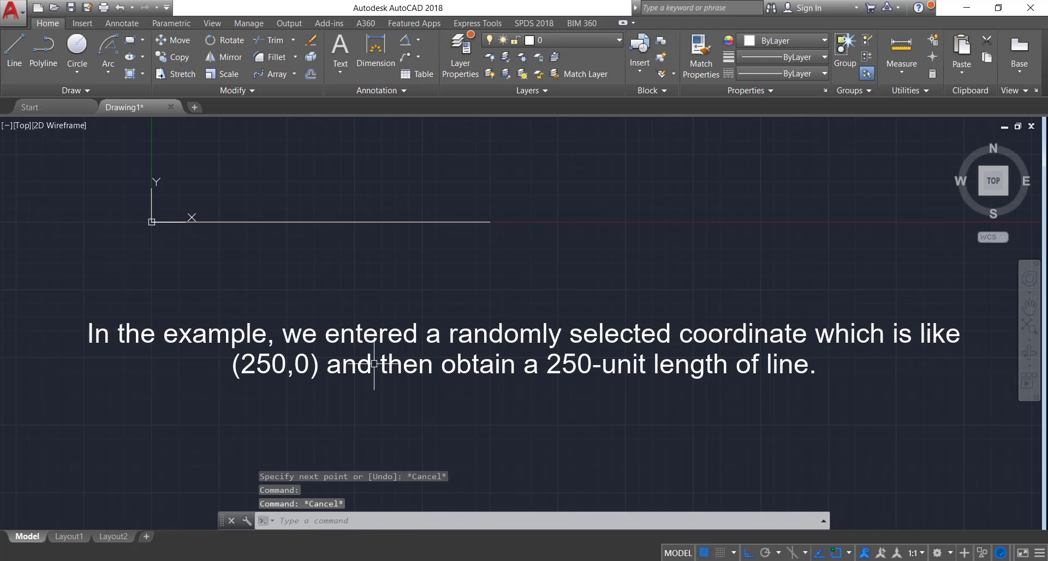
pyautogui.write('dist')
pyautogui.press('Return')
pyautogui.click(151, 222)
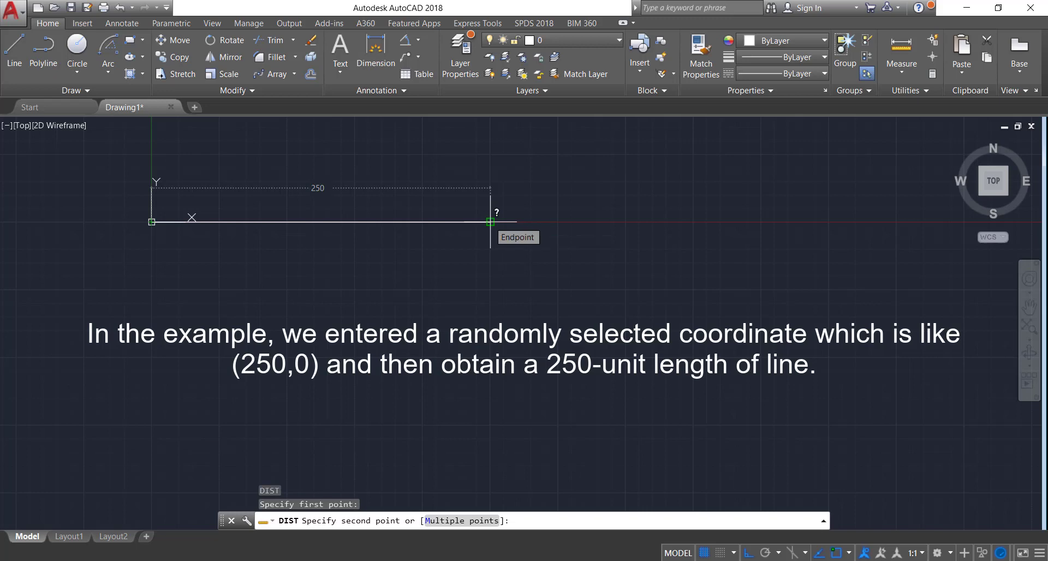
pyautogui.press('Escape')
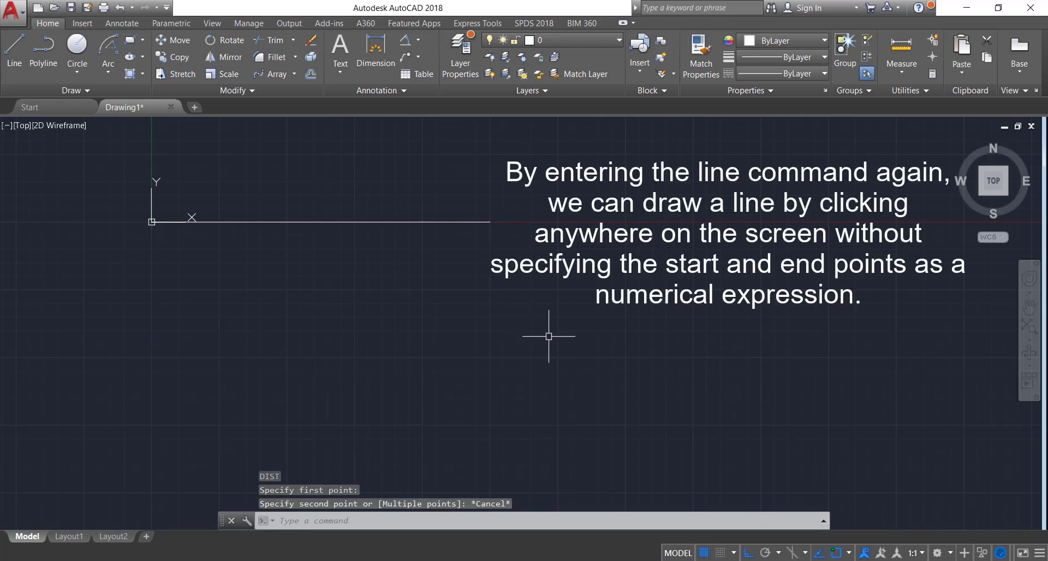
# Step: Draw a second, longer horizontal line below the first, starting beneath the origin and using freely picked endpoints
pyautogui.write('L')
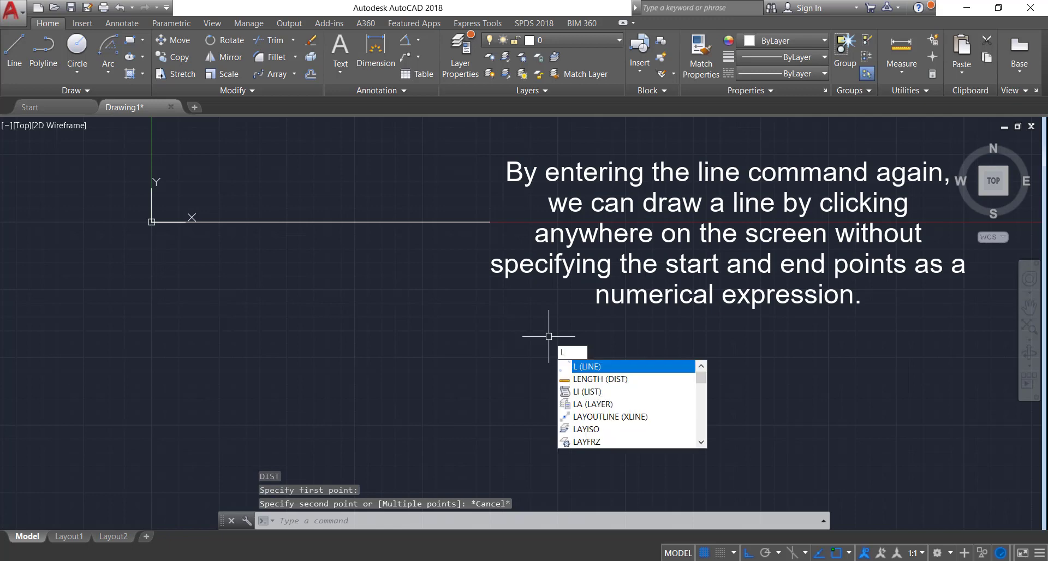
pyautogui.press('Return')
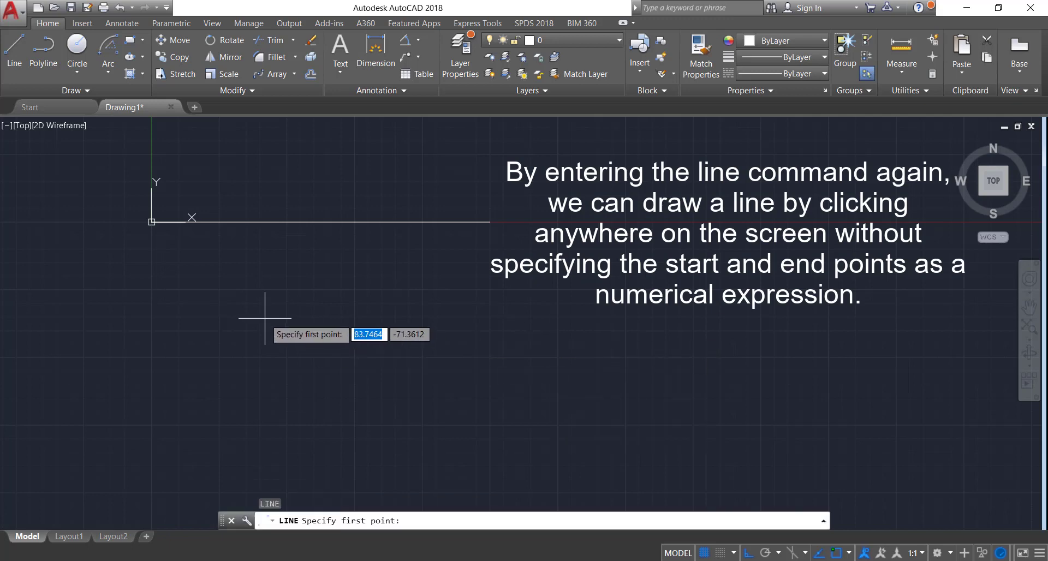
pyautogui.scroll(-2, 261, 316)
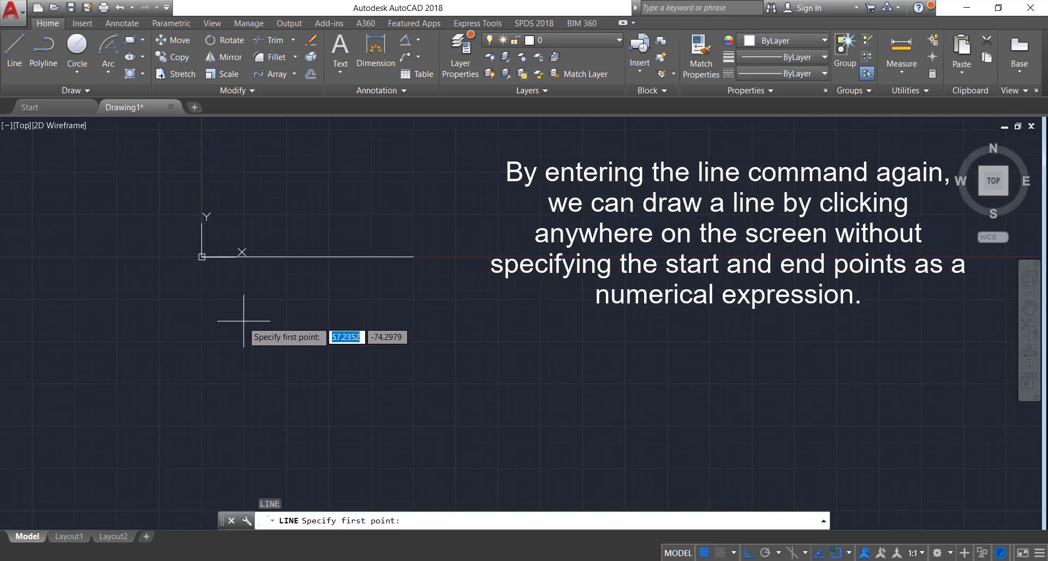
pyautogui.click(201, 316)
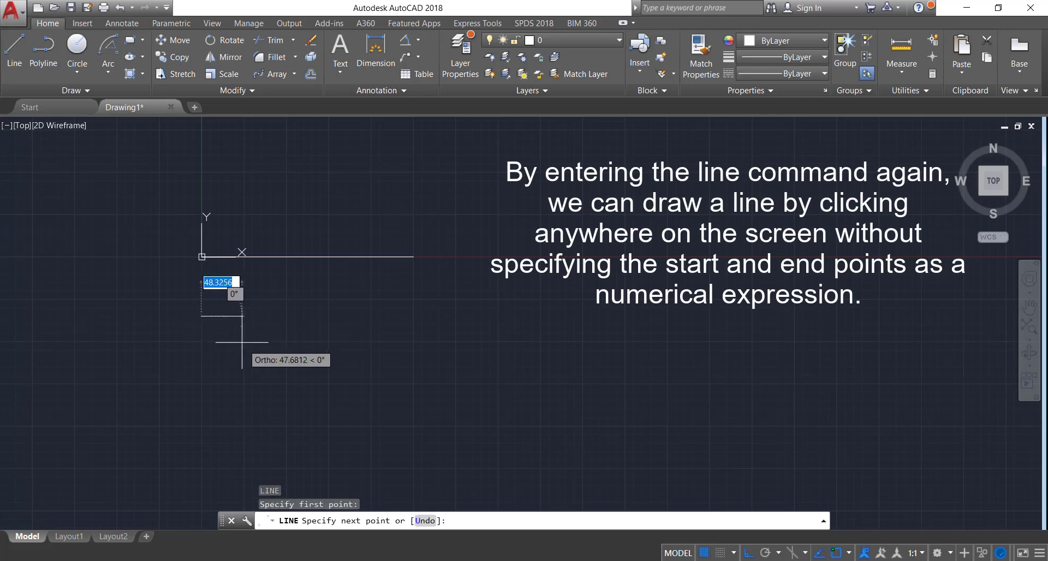
pyautogui.click(594, 329)
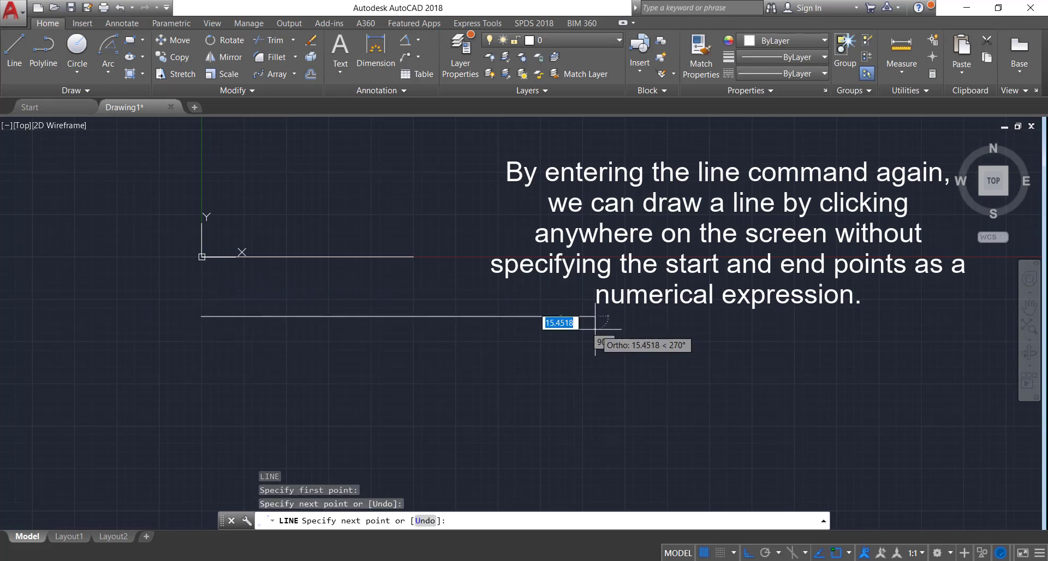
pyautogui.press('Escape')
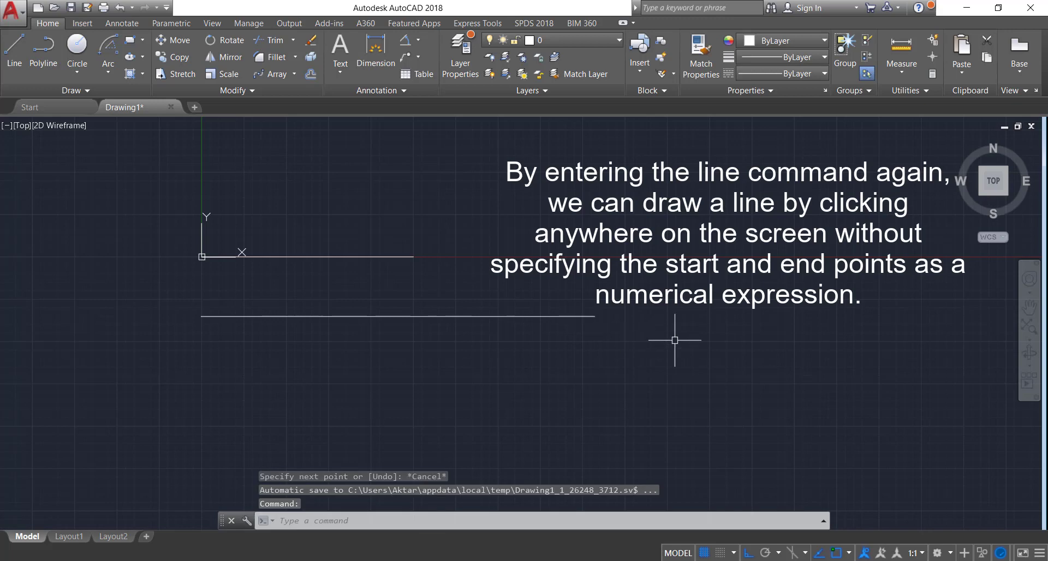
pyautogui.click(559, 316)
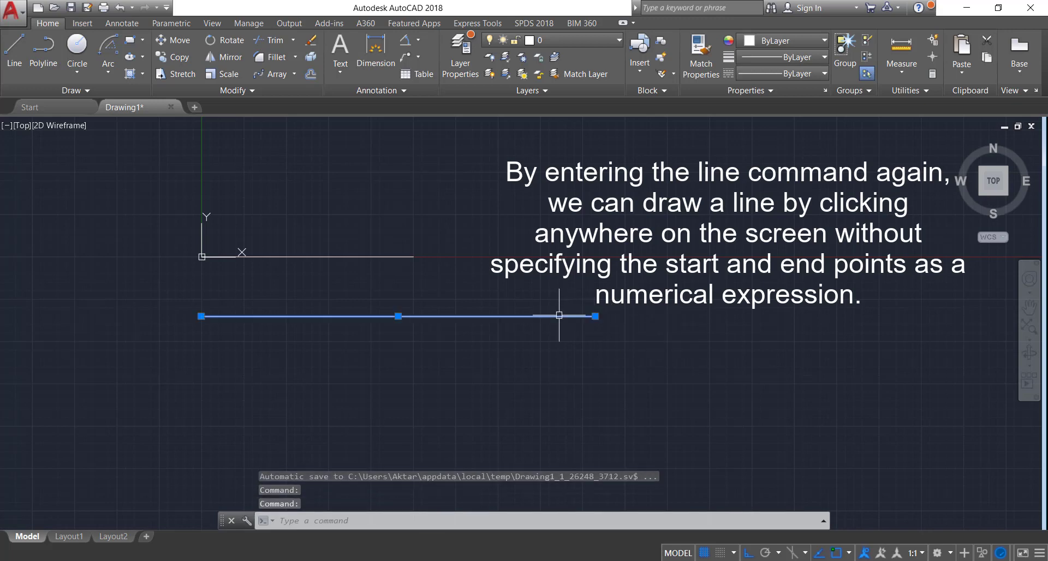
pyautogui.press('Escape')
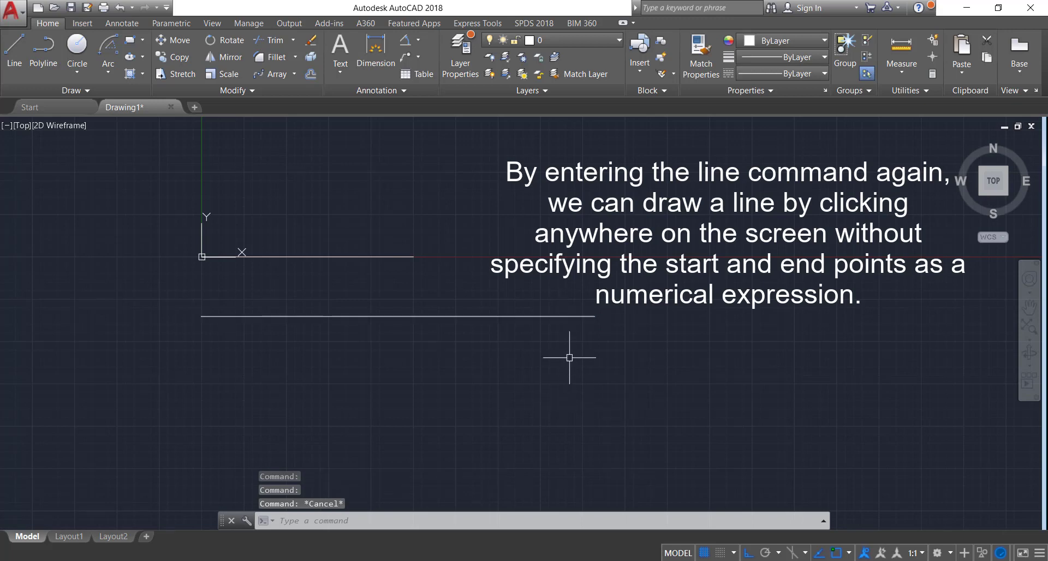
# Step: Draw a line 300 units long at 25° from a free point below the start of the second line
pyautogui.moveTo(426, 414); pyautogui.dragTo(419, 350, button='middle')
pyautogui.write('L')
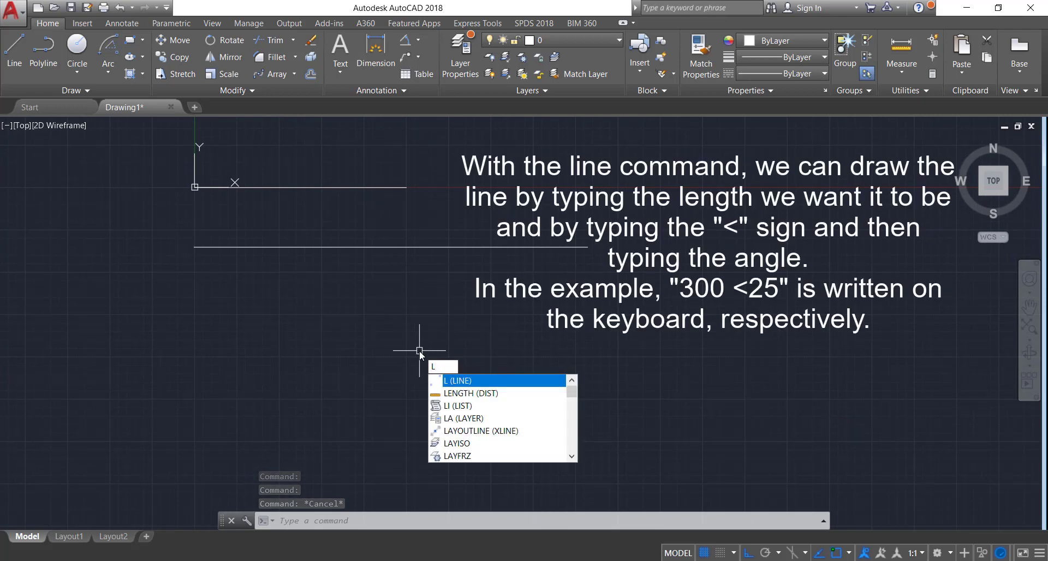
pyautogui.press('Return')
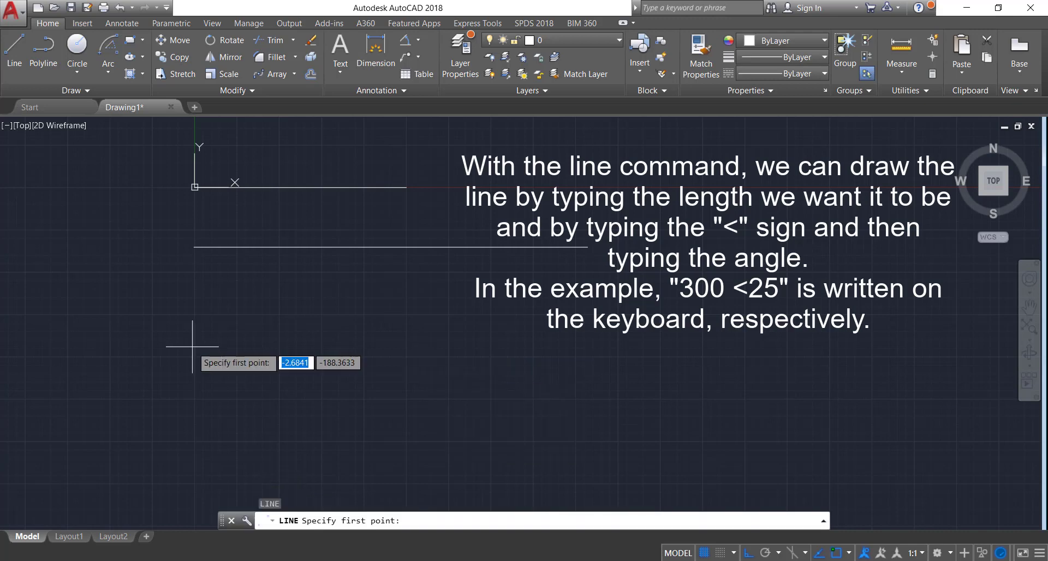
pyautogui.click(192, 330)
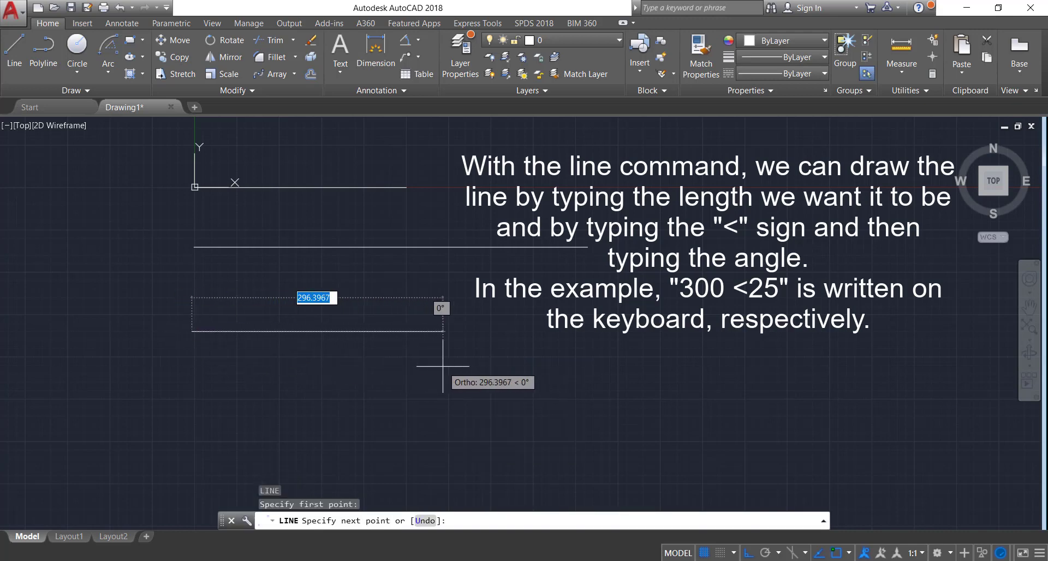
pyautogui.write('300')
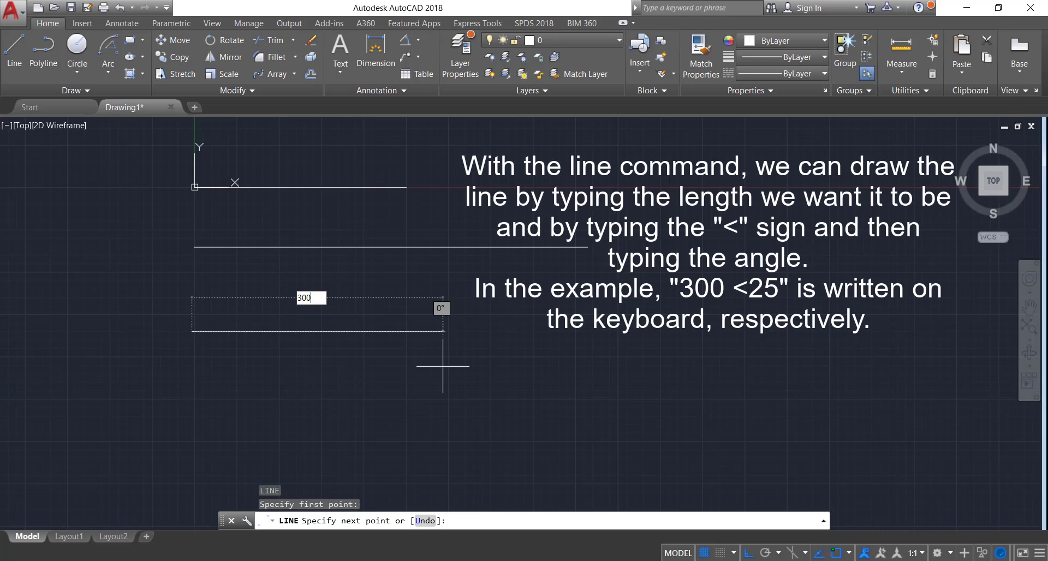
pyautogui.write('<0°')
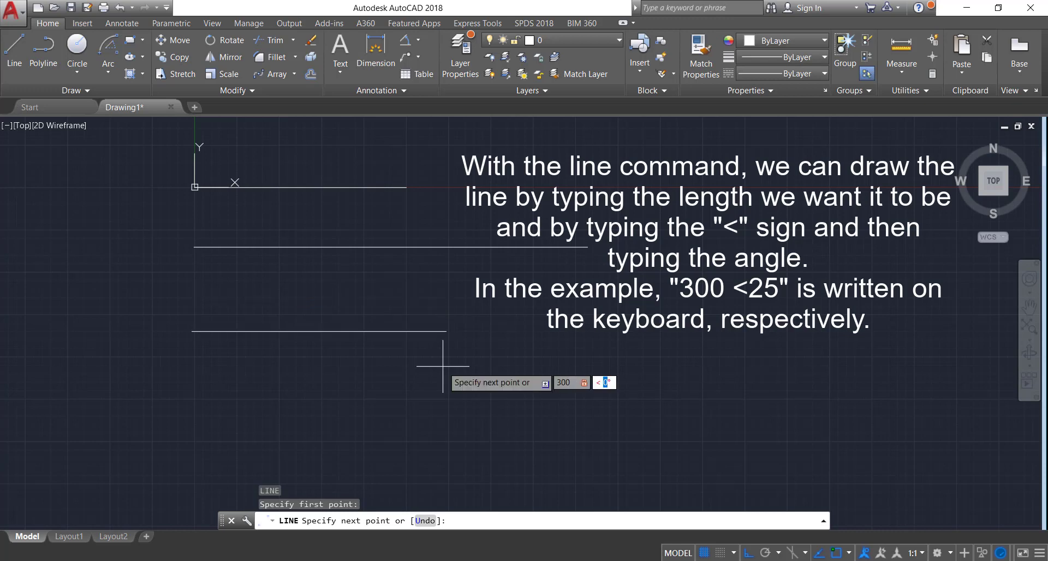
pyautogui.write('25')
pyautogui.press('Return')
pyautogui.press('Return')
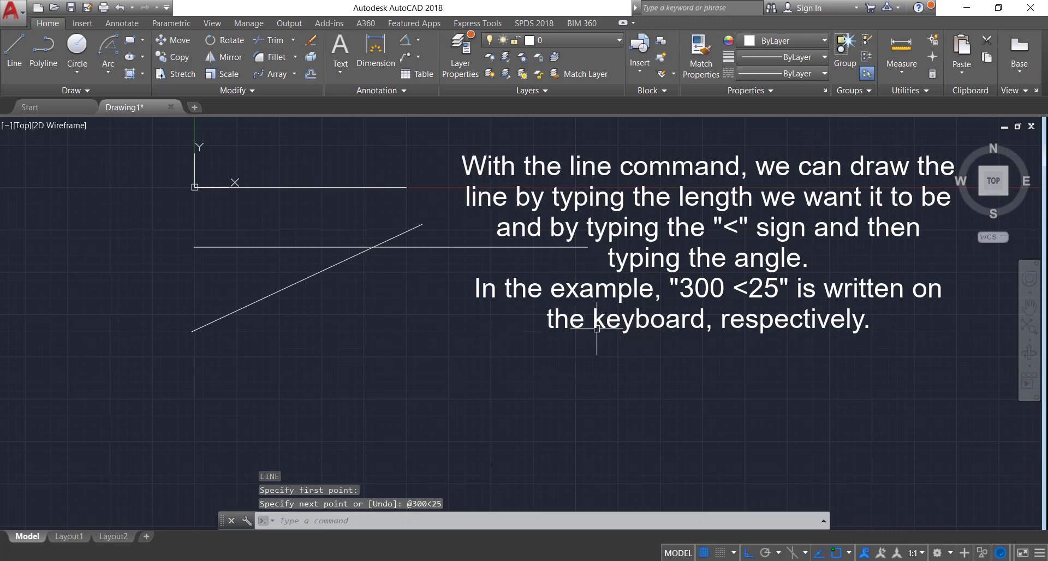
pyautogui.press('Escape')
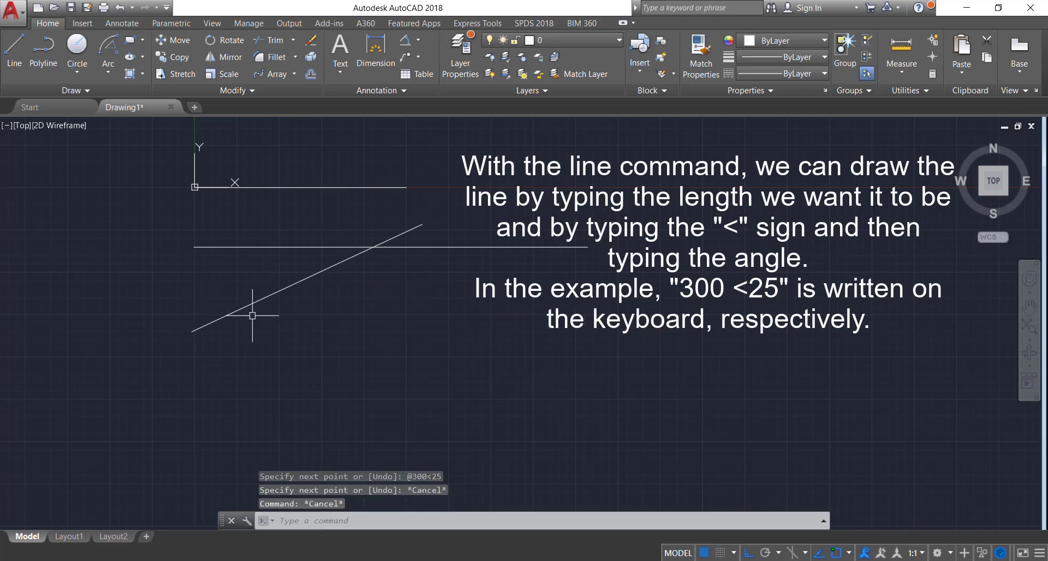
# Step: Draw a horizontal reference line of free length from the lower endpoint of the inclined line
pyautogui.write('l')
pyautogui.press('Return')
pyautogui.click(192, 331)
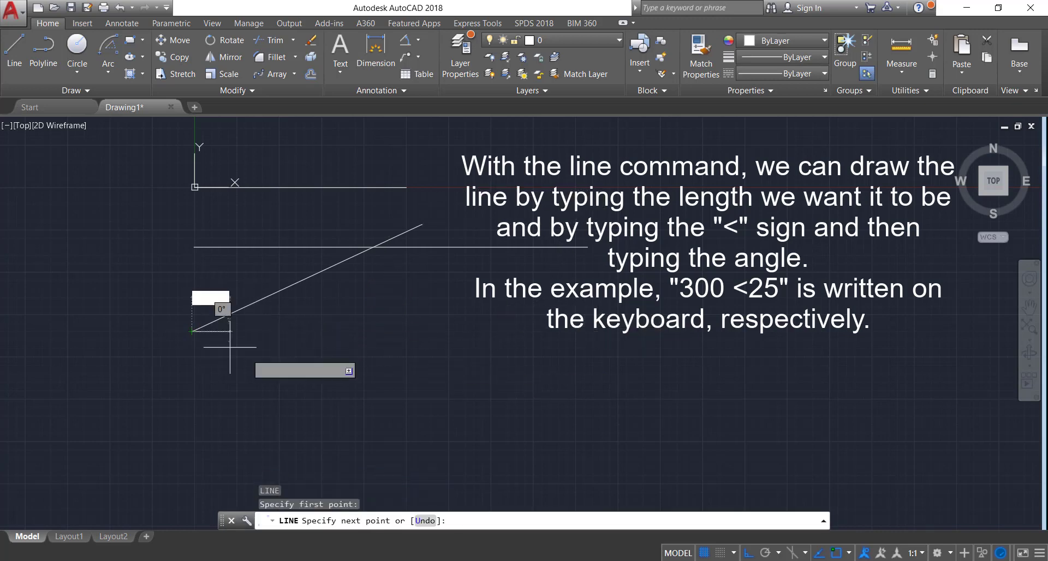
pyautogui.click(528, 364)
pyautogui.press('Escape')
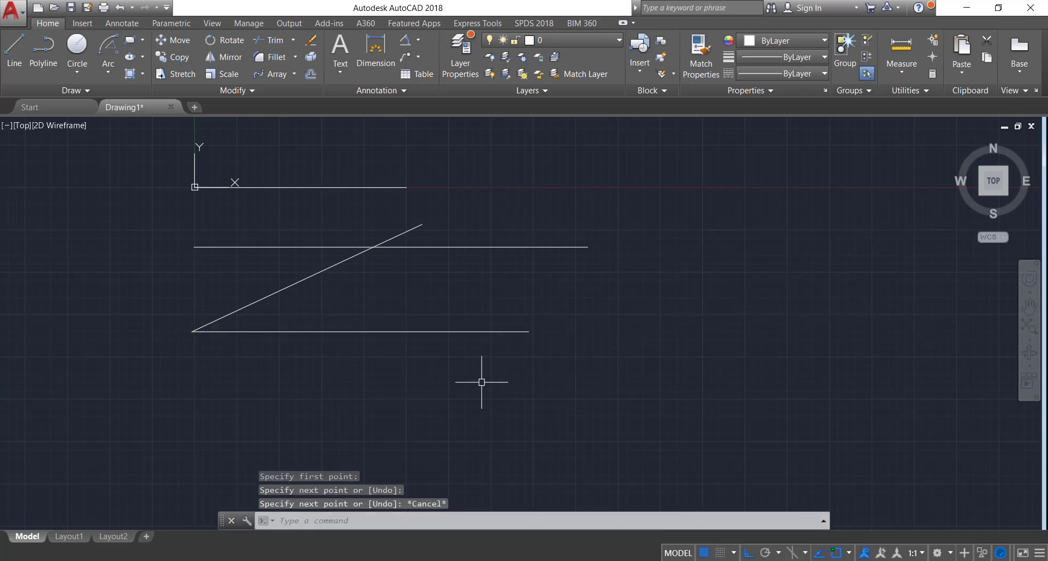
# Step: Measure the inclined line's length and angle between its two endpoints with the DIST command
pyautogui.write('dist')
pyautogui.press('Return')
pyautogui.click(192, 330)
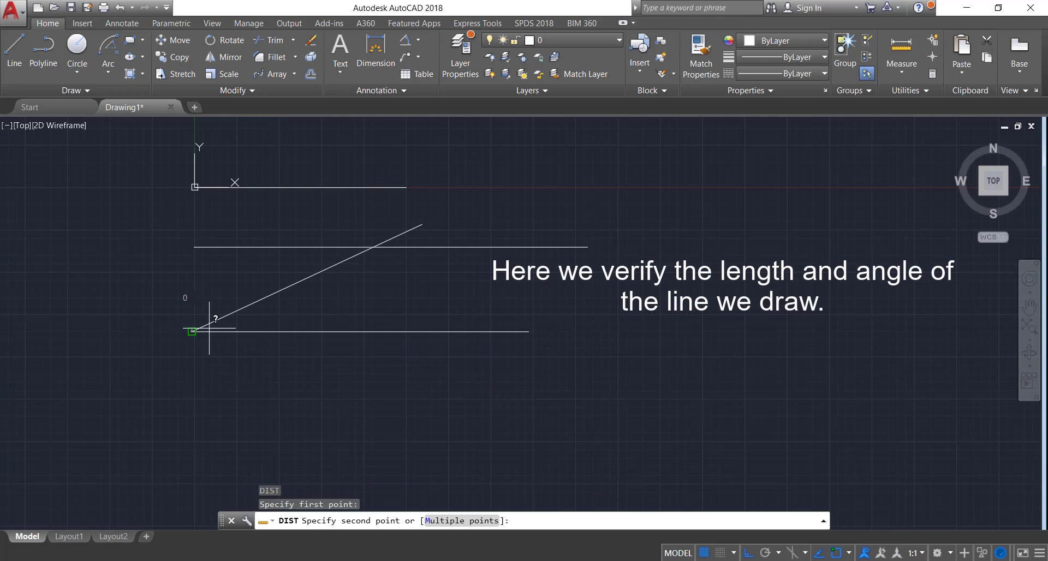
pyautogui.click(423, 223)
pyautogui.press('Escape')
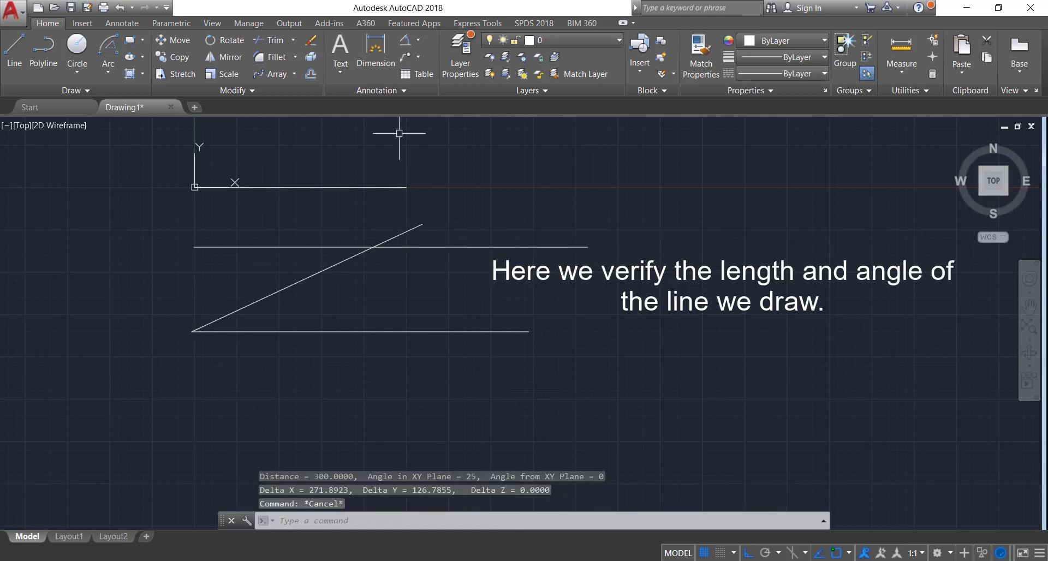
# Step: Add an angular dimension between the horizontal reference line and the inclined line, and inspect its value up close
pyautogui.click(417, 47)
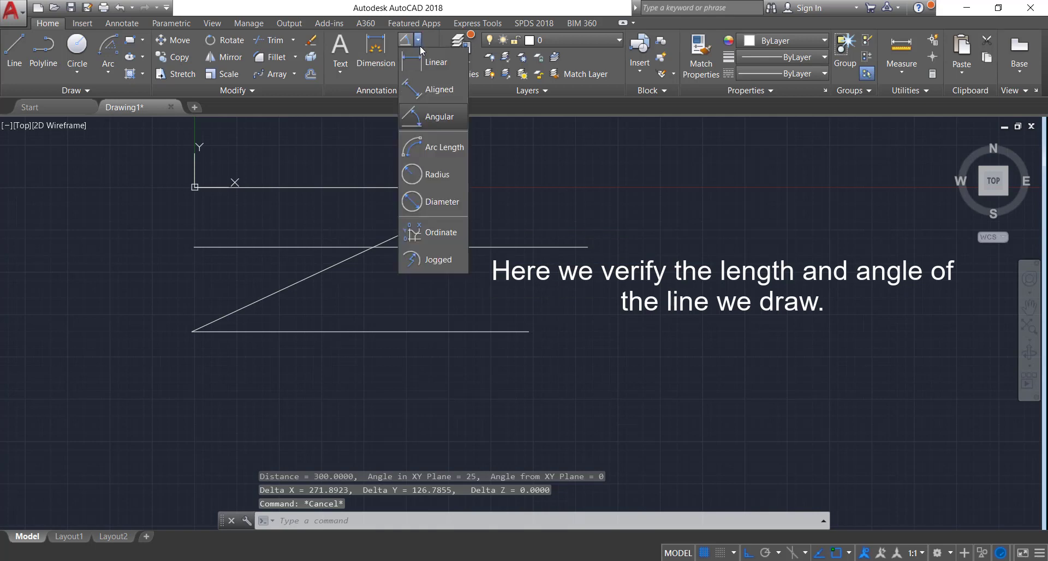
pyautogui.click(436, 124)
pyautogui.click(306, 331)
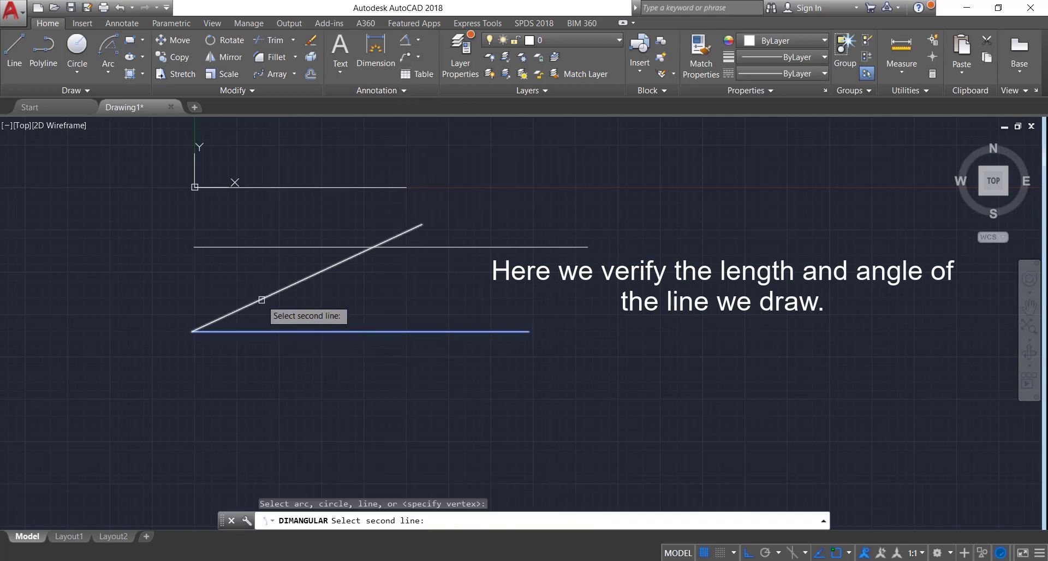
pyautogui.click(265, 299)
pyautogui.click(343, 300)
pyautogui.press('Escape')
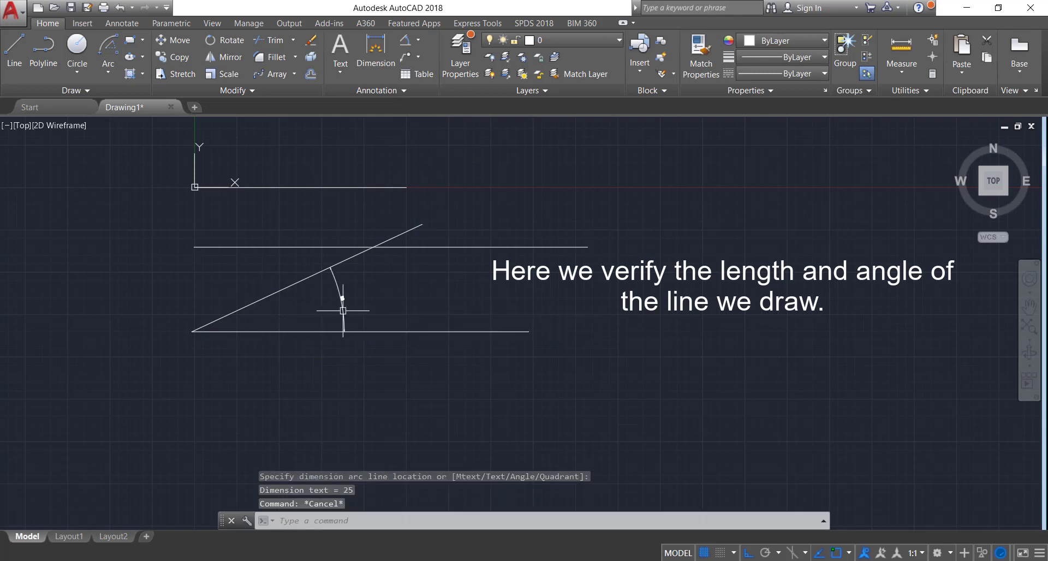
pyautogui.scroll(2, 342, 305)
pyautogui.scroll(6, 341, 305)
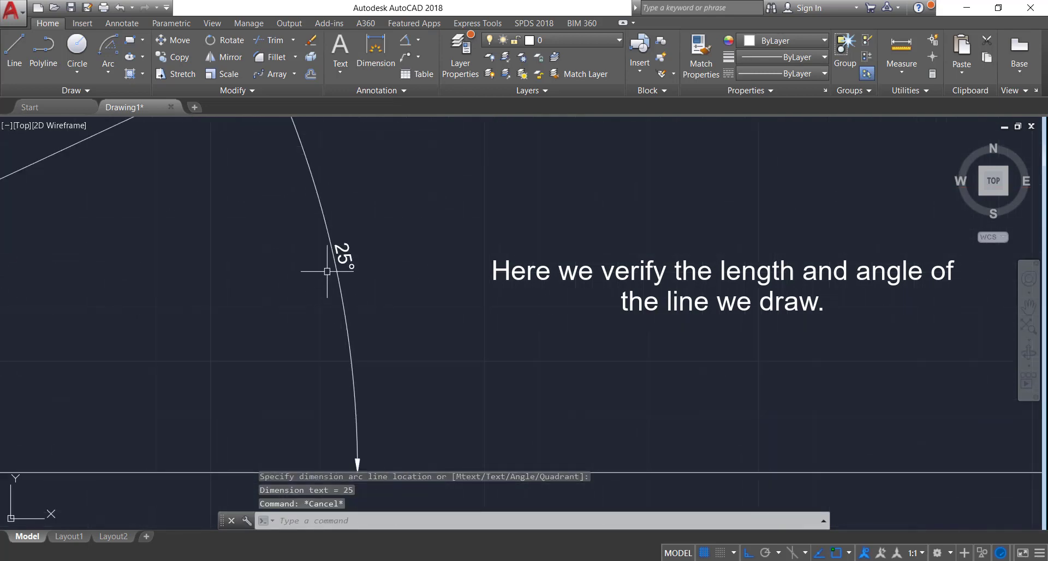
pyautogui.press('Escape')
pyautogui.scroll(-7, 330, 272)
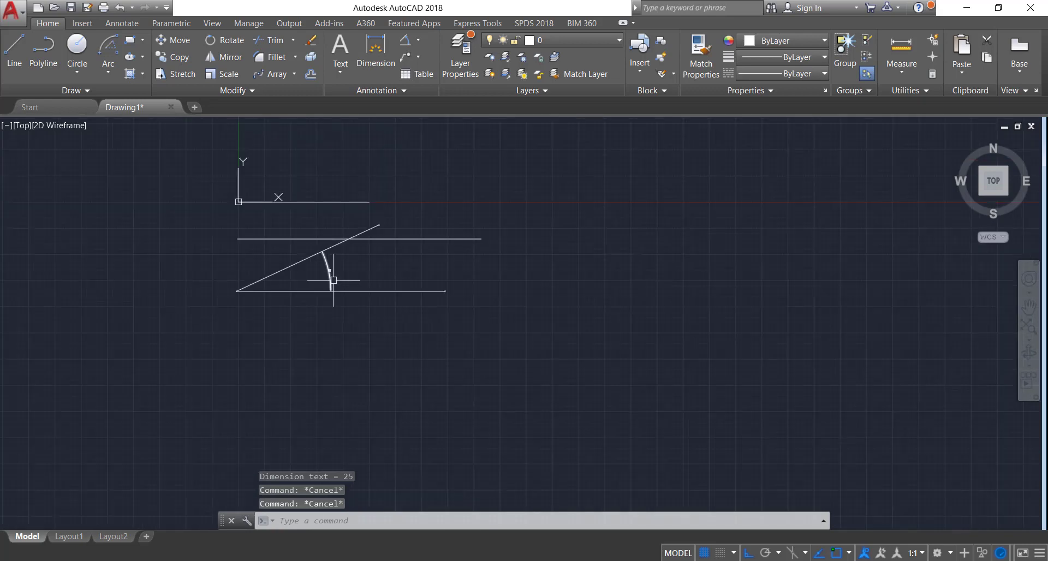
# Step: Draw a stepped three-segment polyline with free points below the dimensioned lines, and select it to check that it is one object
pyautogui.moveTo(322, 381); pyautogui.dragTo(319, 326, button='middle')
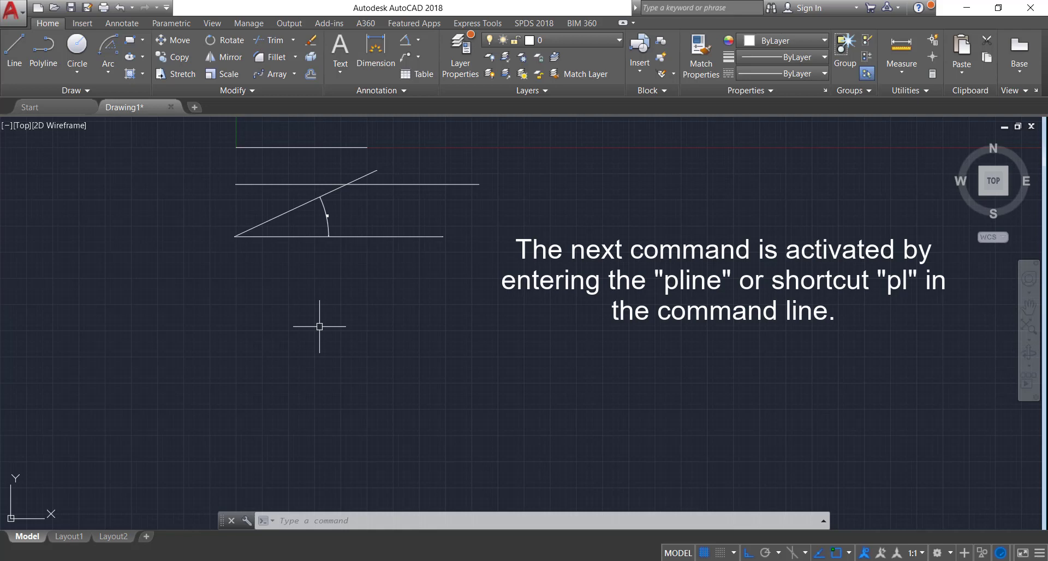
pyautogui.write('pl')
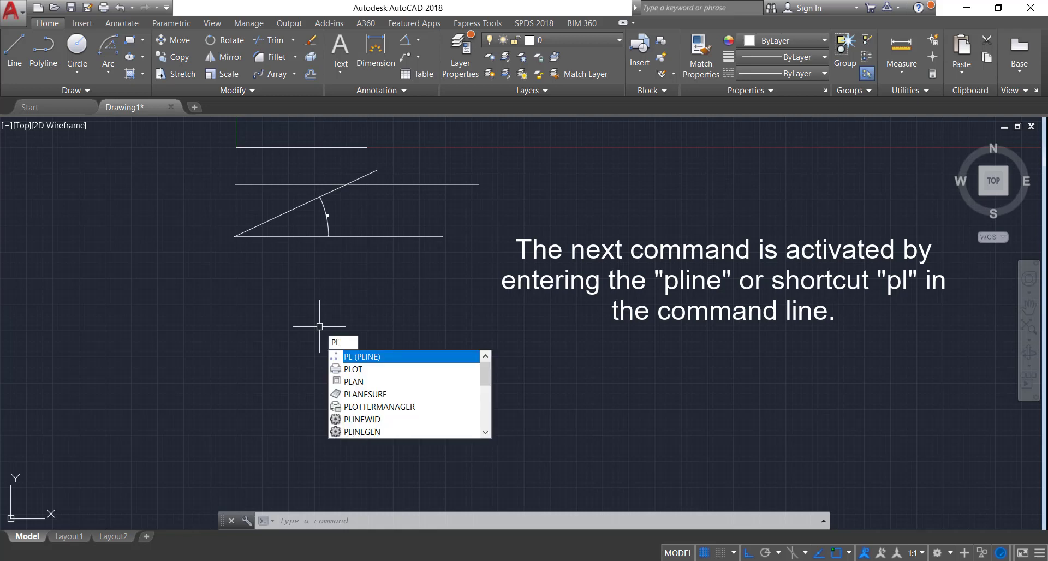
pyautogui.press('Return')
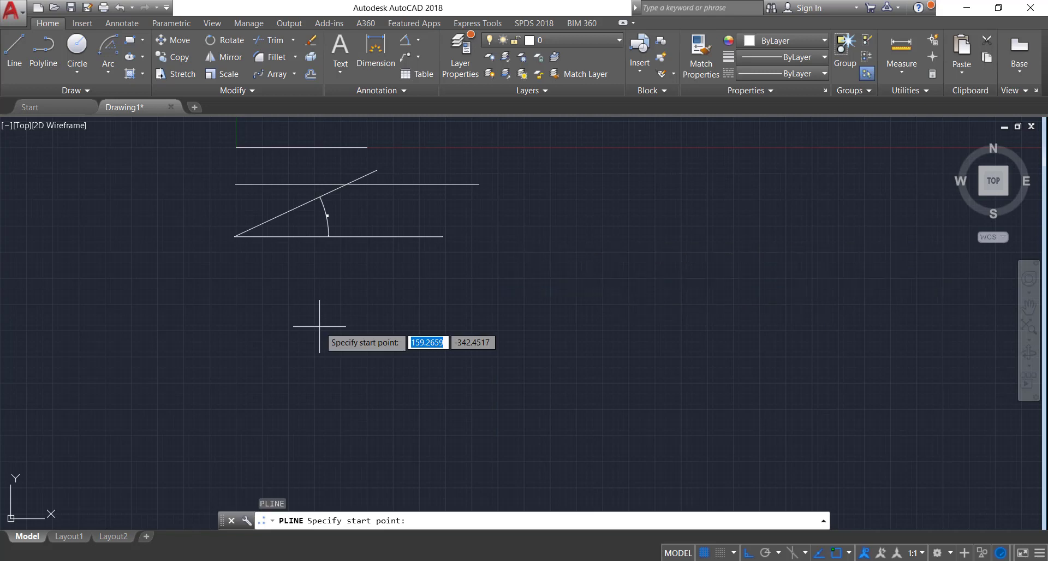
pyautogui.click(236, 281)
pyautogui.click(397, 282)
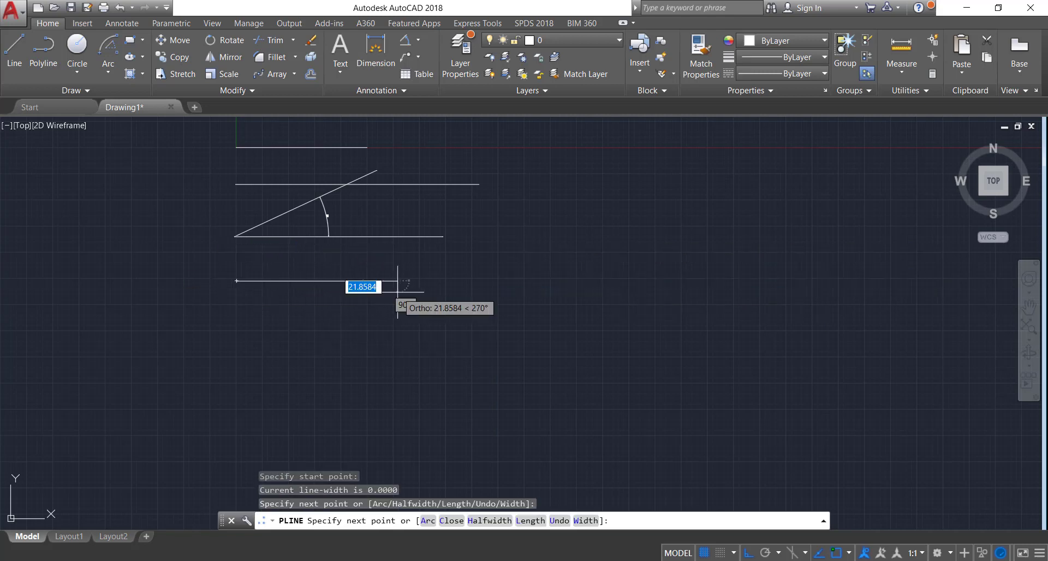
pyautogui.click(397, 342)
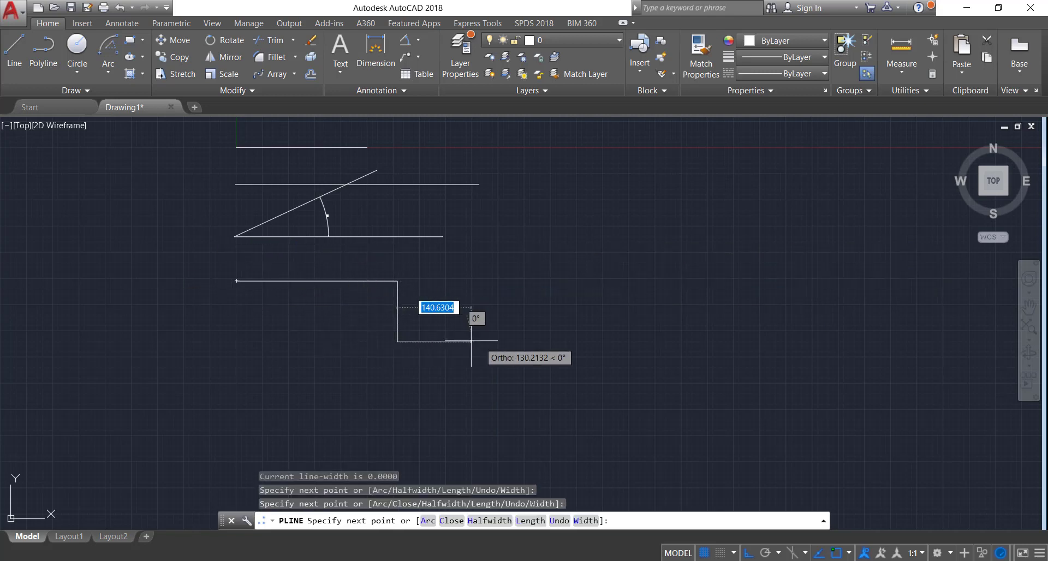
pyautogui.click(633, 350)
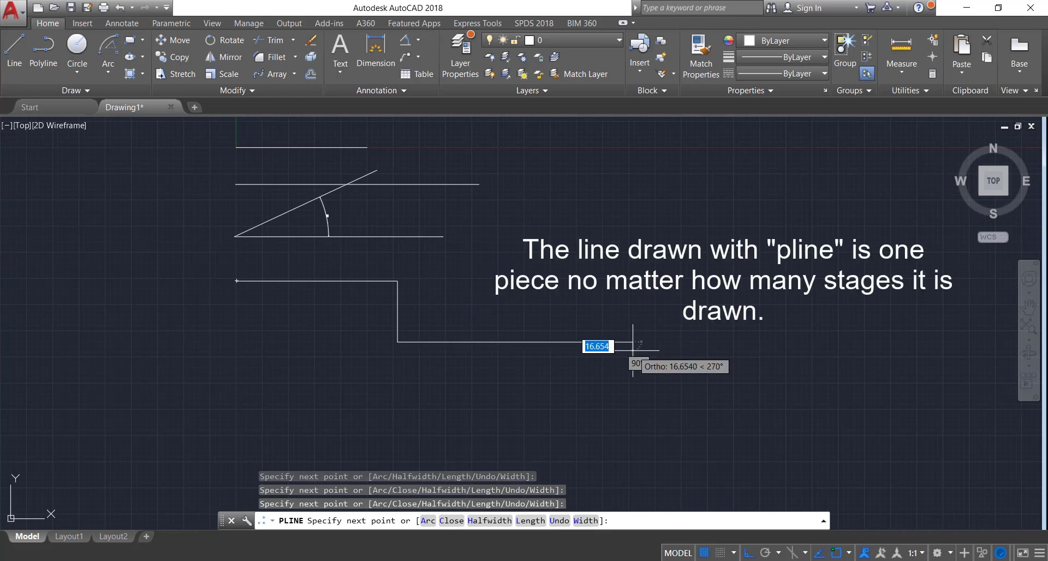
pyautogui.press('Escape')
pyautogui.click(535, 342)
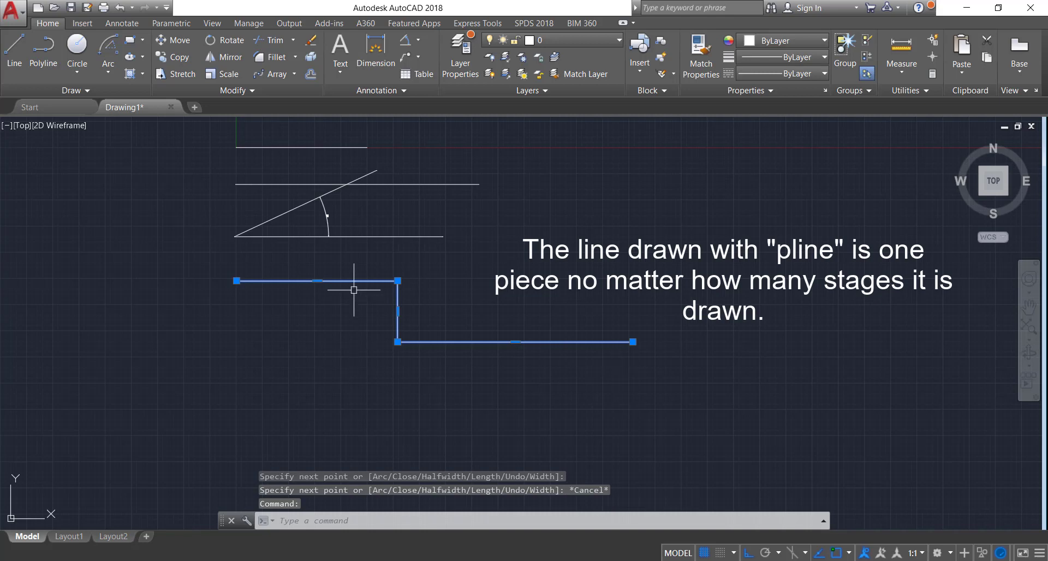
pyautogui.press('Escape')
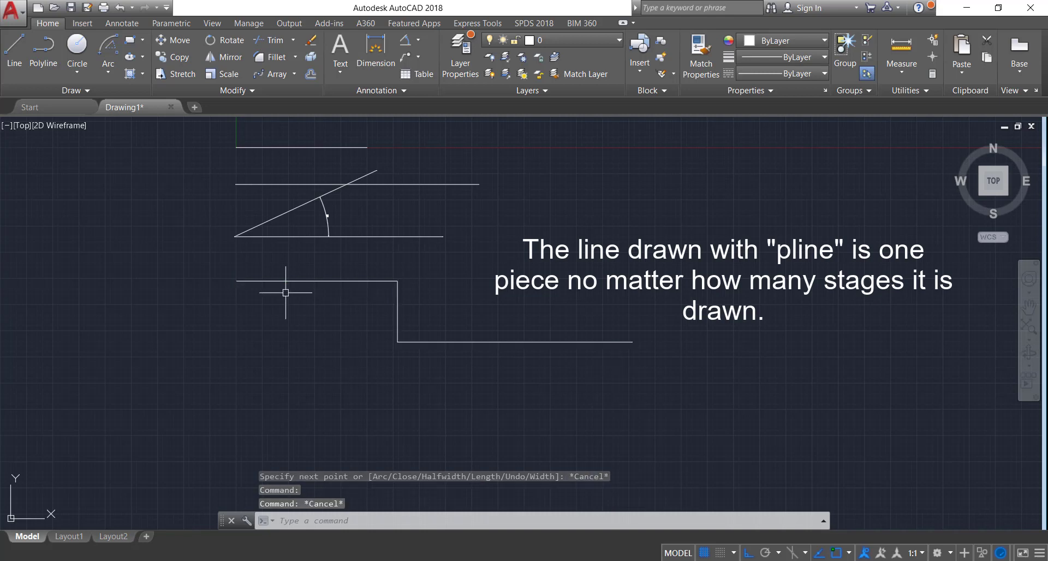
# Step: Draw a similar horizontal-vertical-horizontal stepped path with the LINE command just below the polyline, using free points
pyautogui.write('line')
pyautogui.press('Return')
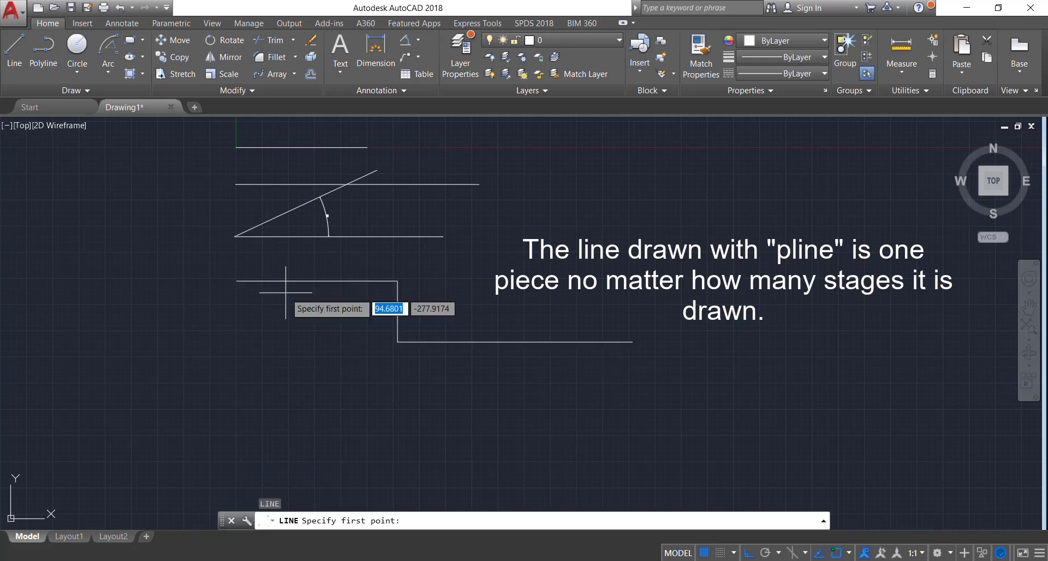
pyautogui.click(234, 298)
pyautogui.click(379, 299)
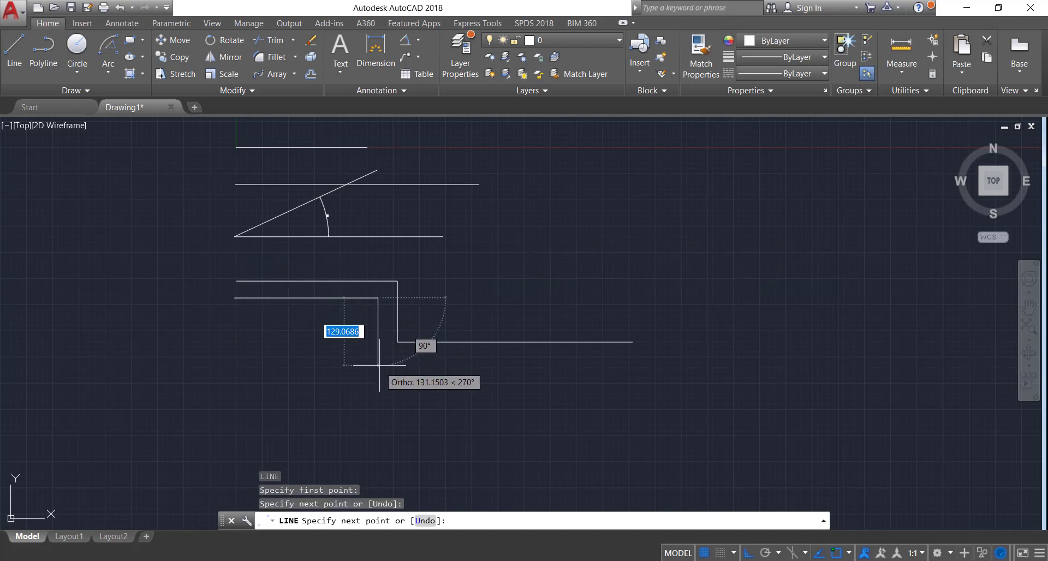
pyautogui.click(378, 363)
pyautogui.click(630, 362)
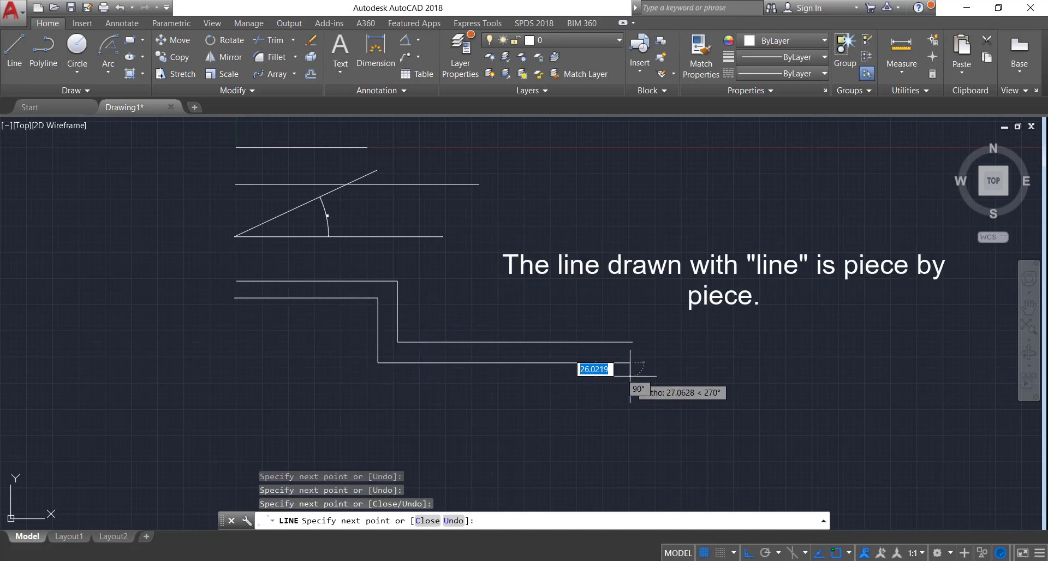
pyautogui.press('Escape')
# Step: Select each of the three segments drawn with LINE one by one to check that they are separate objects
pyautogui.click(503, 363)
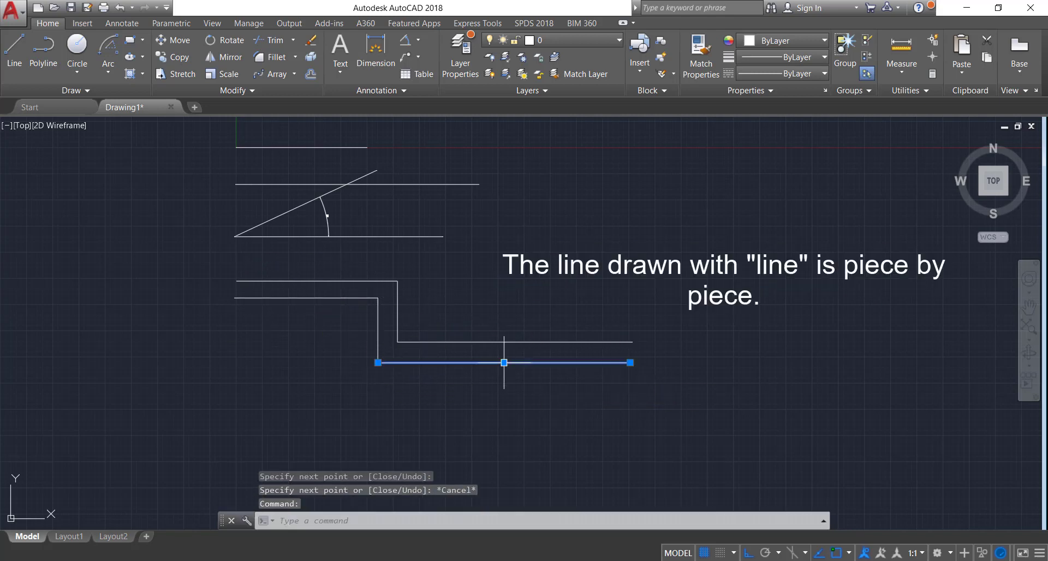
pyautogui.click(378, 330)
pyautogui.click(316, 298)
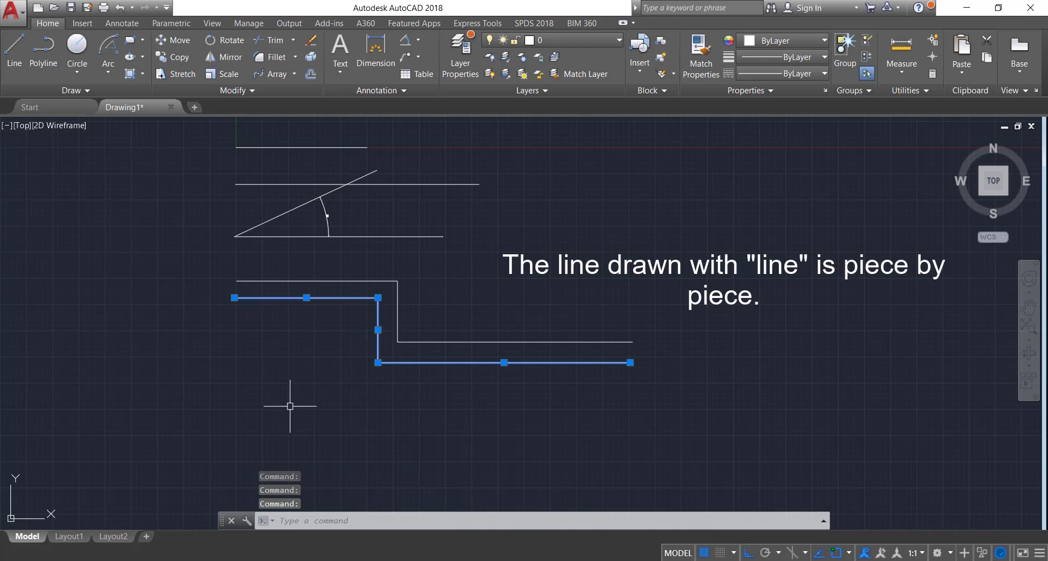
pyautogui.press('Escape')
# Step: Draw a stepped three-segment multiline with free points below the existing stepped lines, with a vertical drop of about 135 units
pyautogui.moveTo(484, 448); pyautogui.dragTo(480, 377, button='middle')
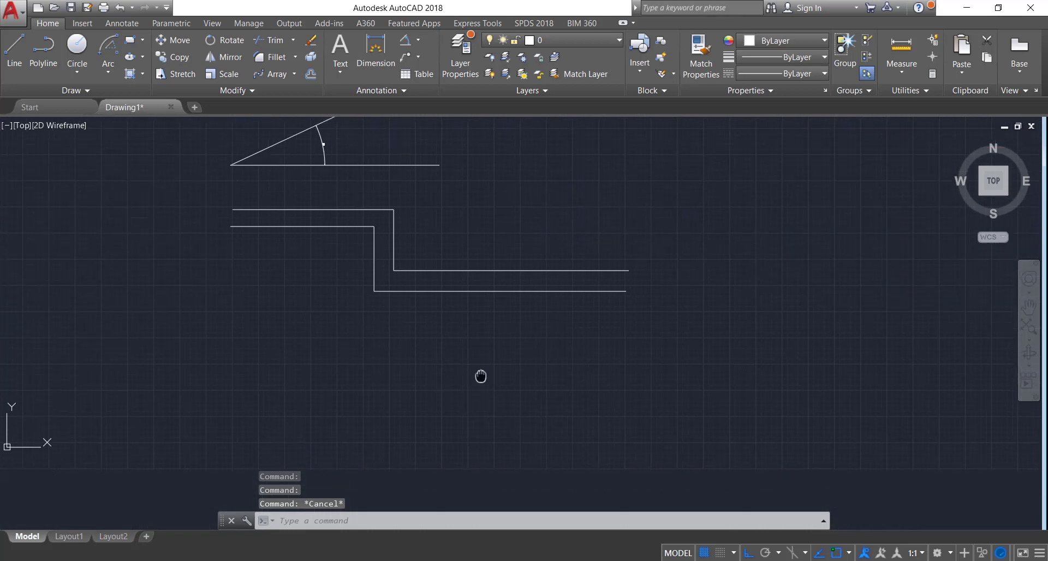
pyautogui.scroll(-2, 561, 367)
pyautogui.moveTo(725, 355); pyautogui.dragTo(670, 352, button='middle')
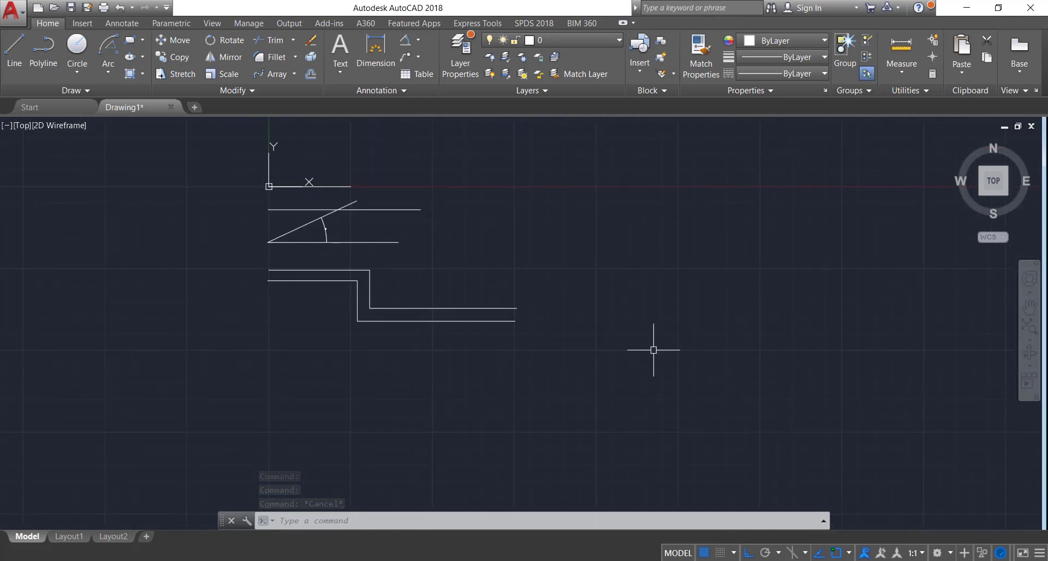
pyautogui.write('M')
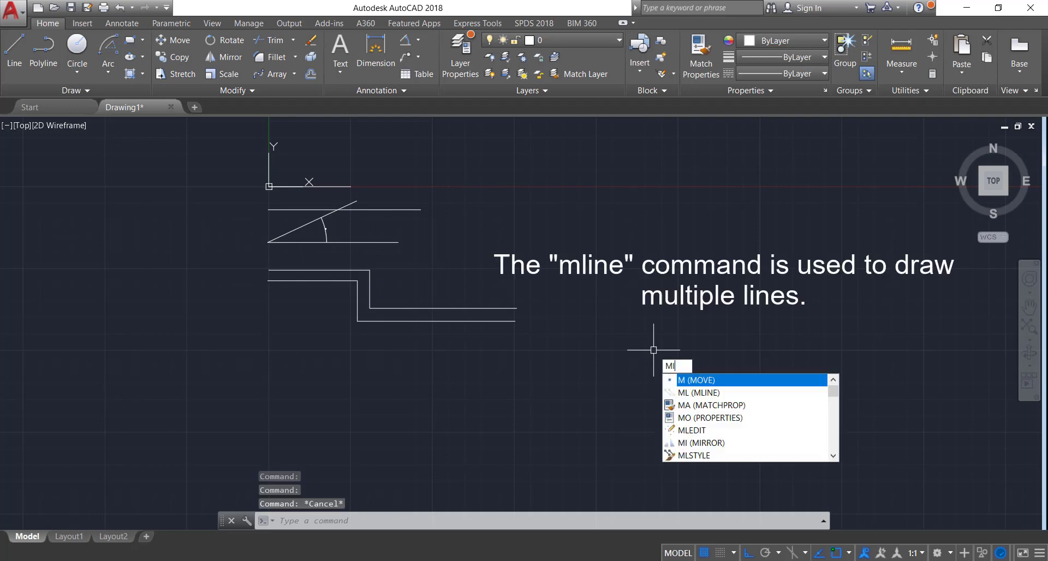
pyautogui.write('L')
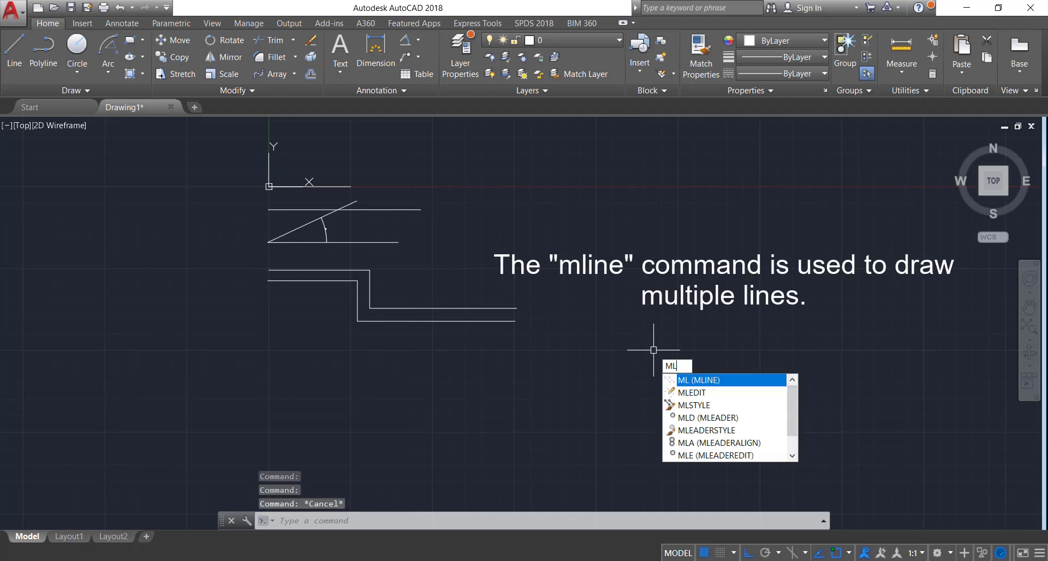
pyautogui.click(696, 381)
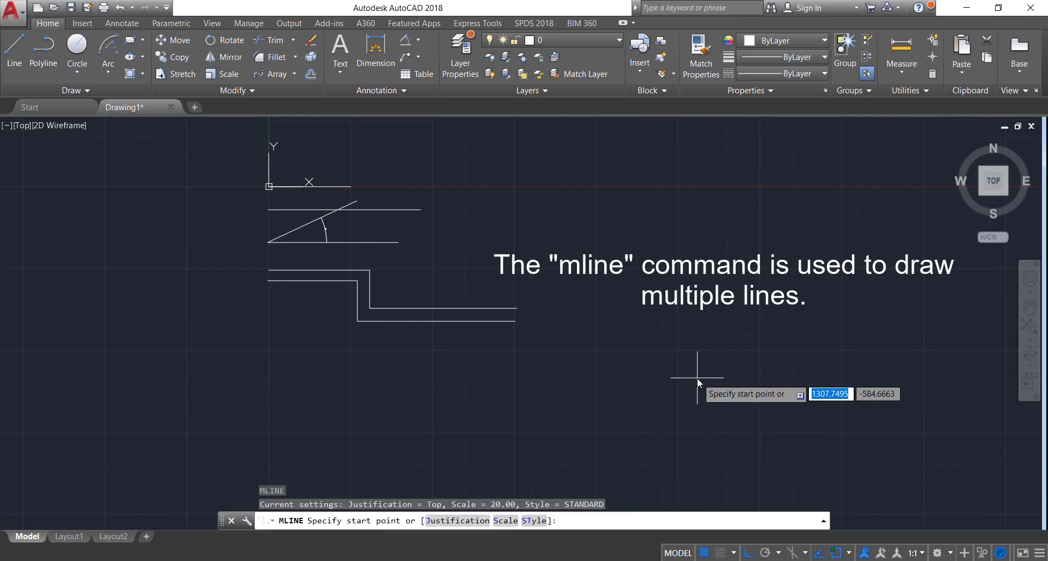
pyautogui.click(268, 351)
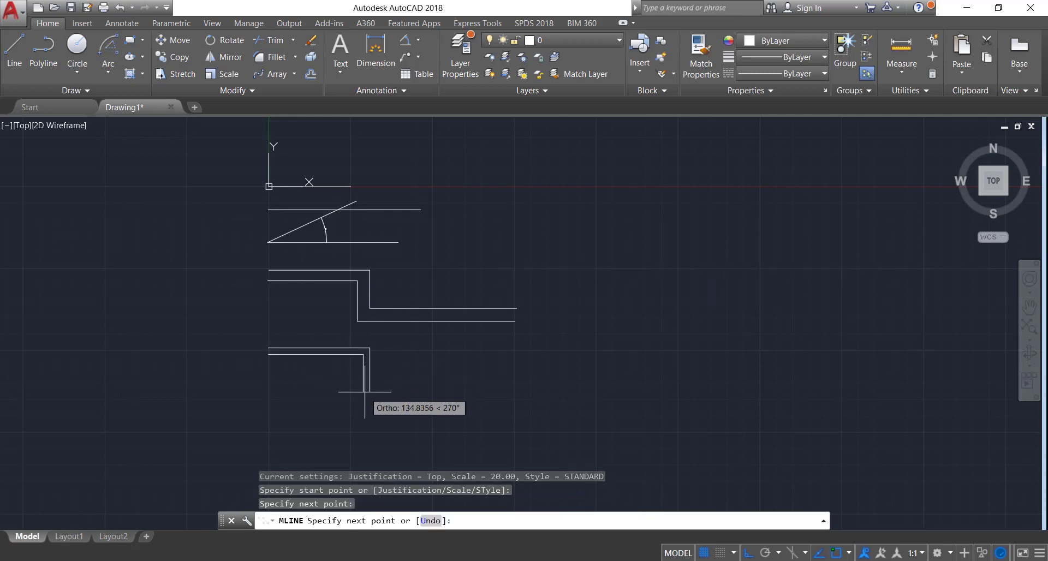
pyautogui.click(365, 392)
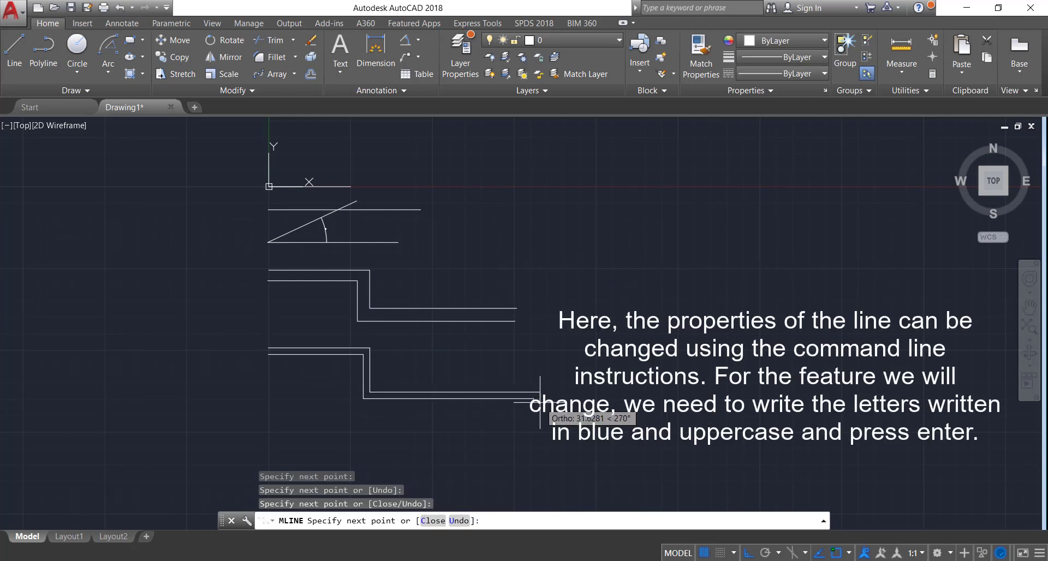
pyautogui.press('Escape')
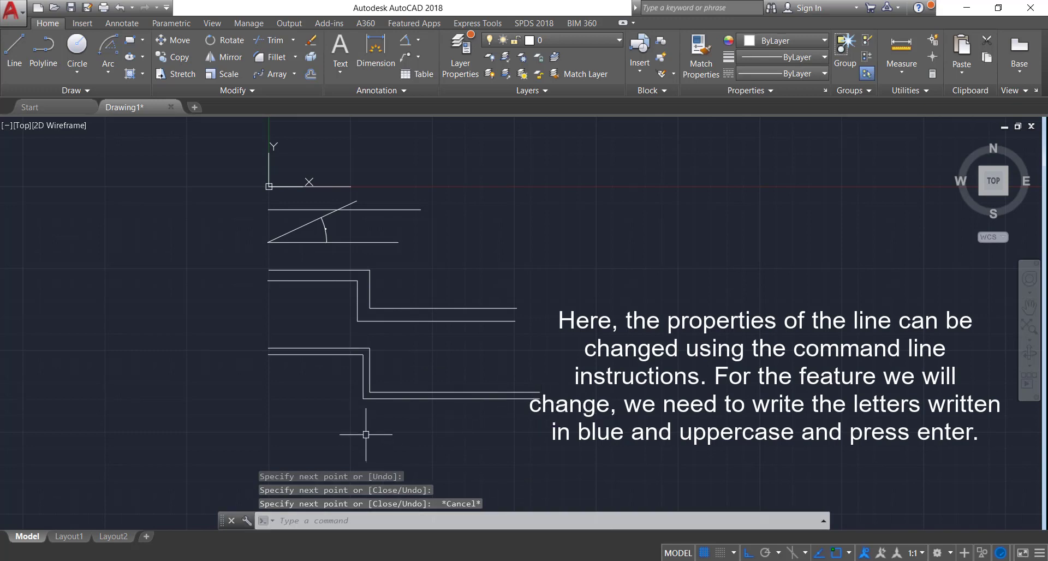
# Step: Draw a stepped multiline at scale 50 below the first one, about 213 units across, 168 down, and across again
pyautogui.write('ML')
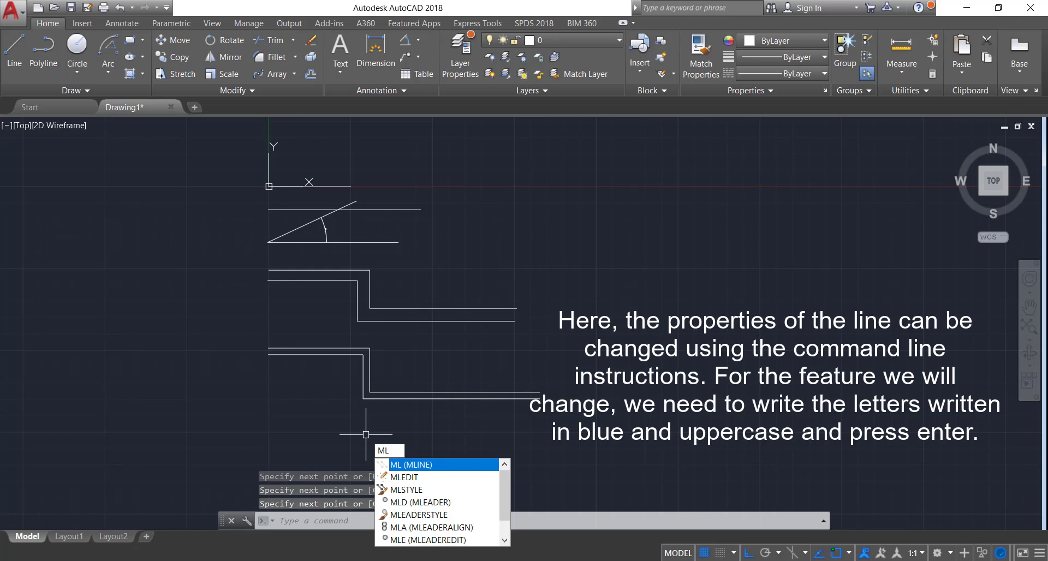
pyautogui.press('Return')
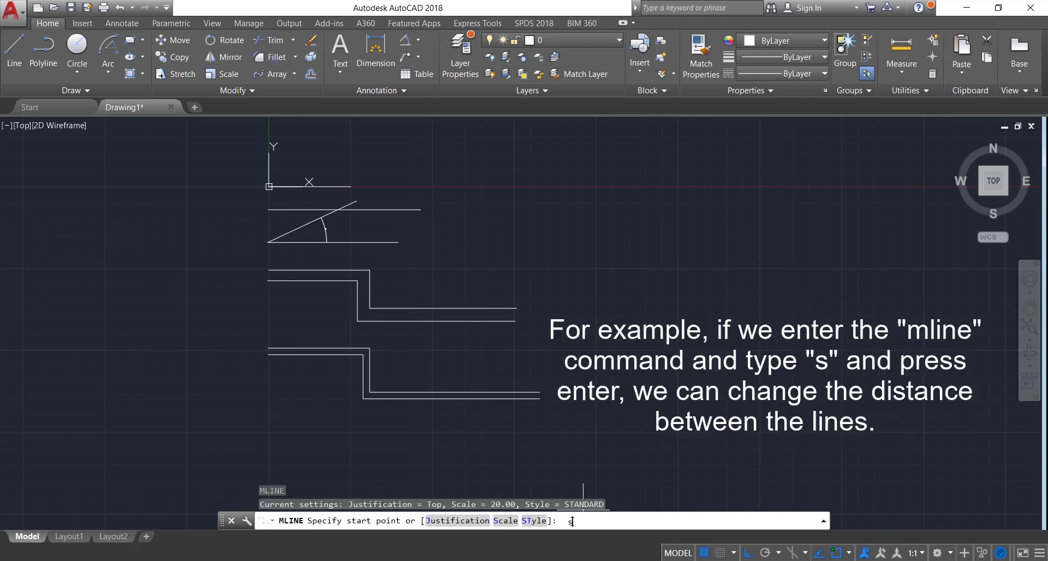
pyautogui.press('Return')
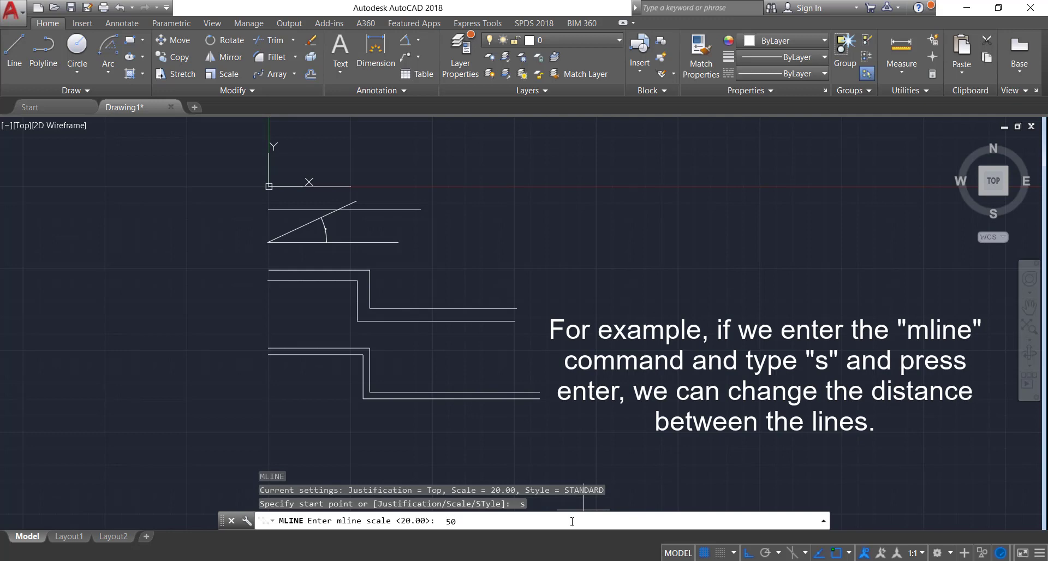
pyautogui.press('Return')
pyautogui.scroll(2, 279, 393)
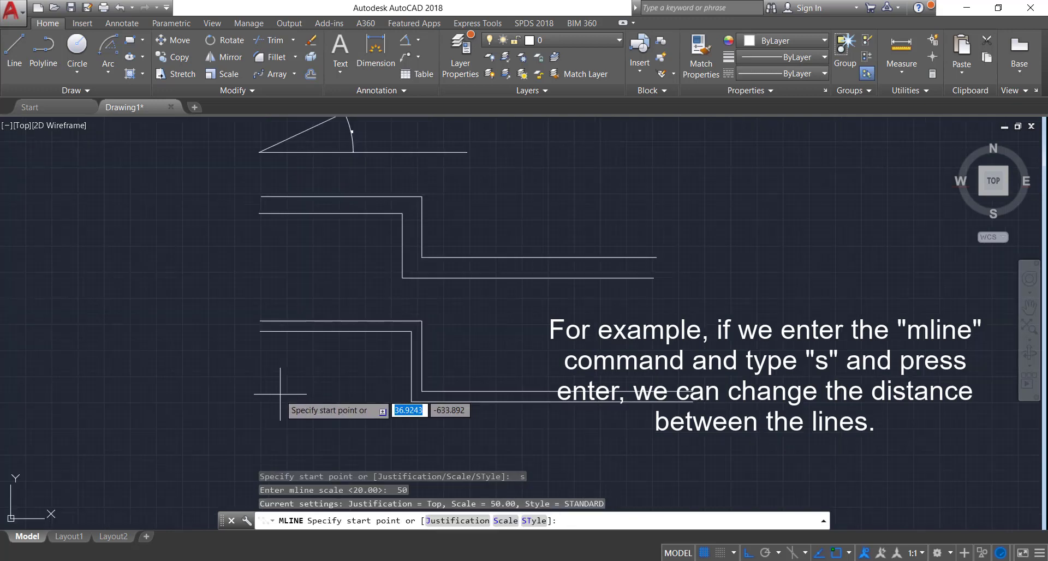
pyautogui.click(259, 358)
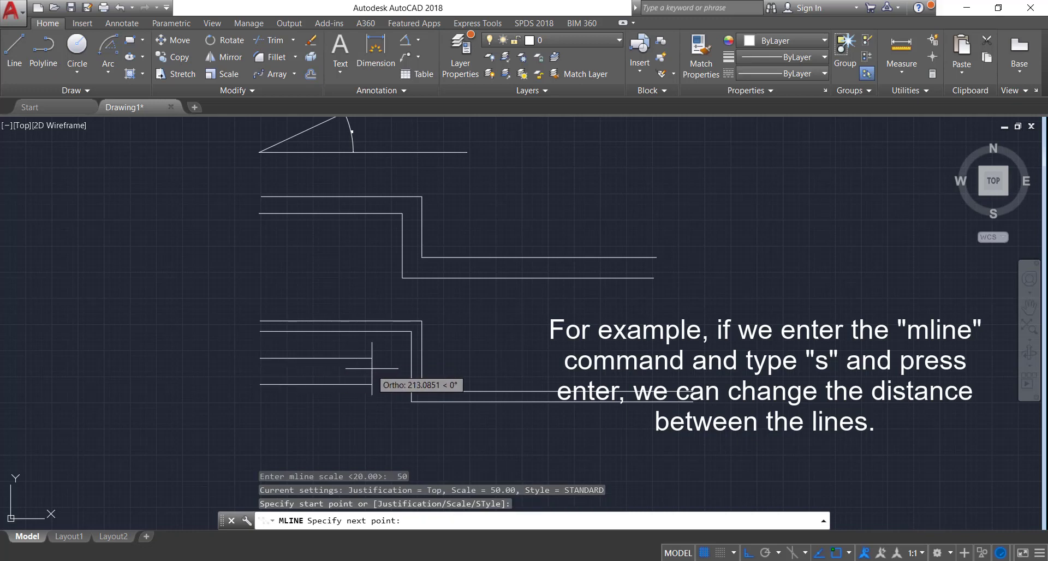
pyautogui.click(371, 368)
pyautogui.scroll(-3, 371, 442)
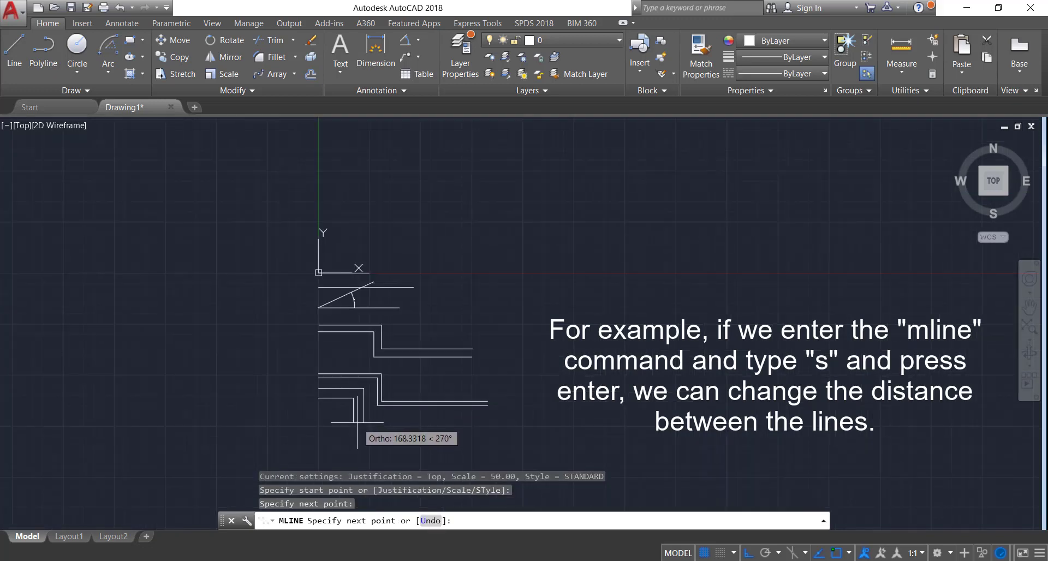
pyautogui.click(357, 422)
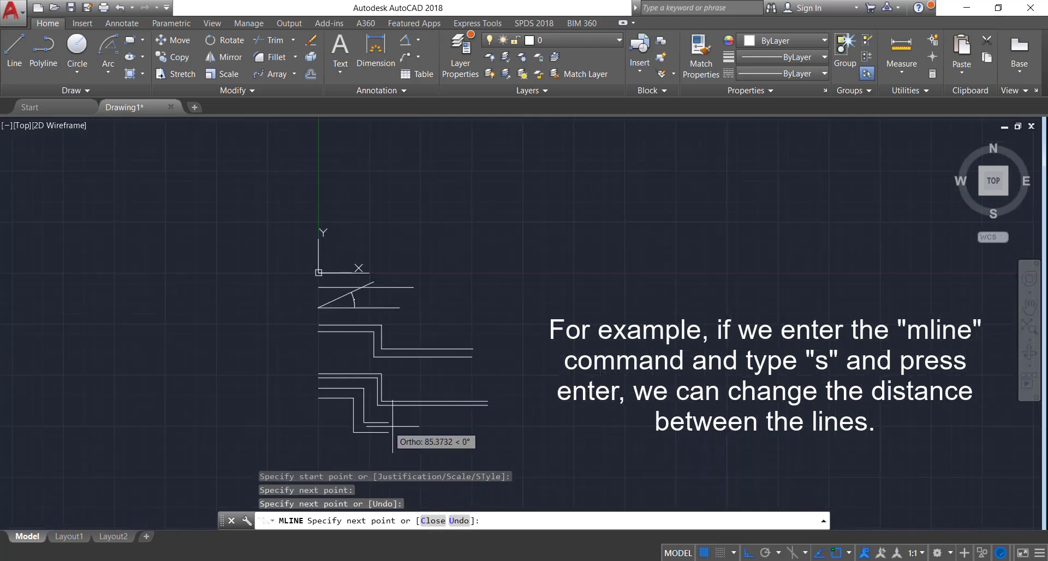
pyautogui.click(497, 431)
pyautogui.press('Escape')
# Step: Draw a wavy open spline through six free points below the multilines, starting in line with their left ends, with Ortho turned off
pyautogui.scroll(2, 413, 436)
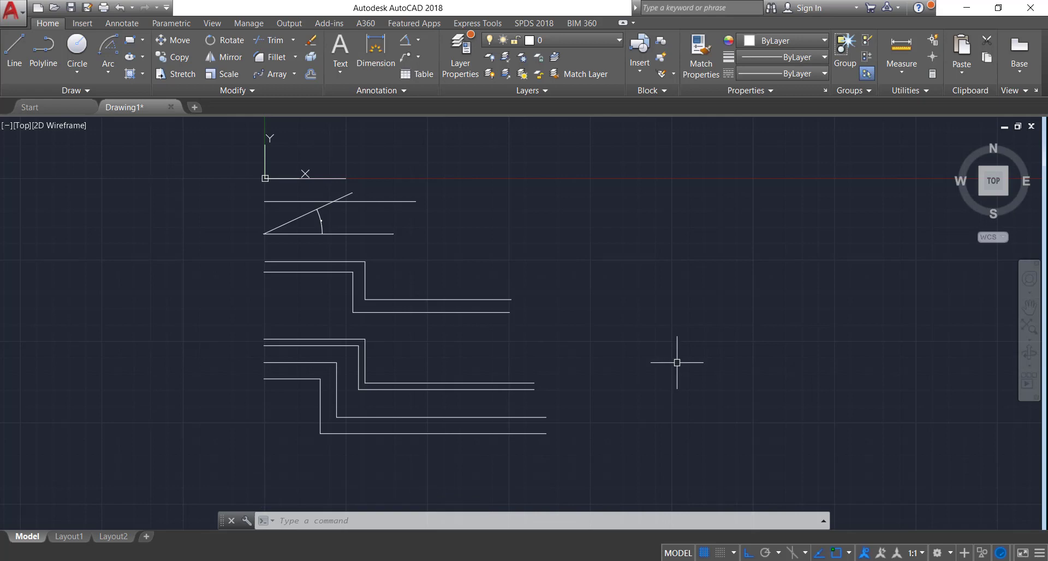
pyautogui.write('s')
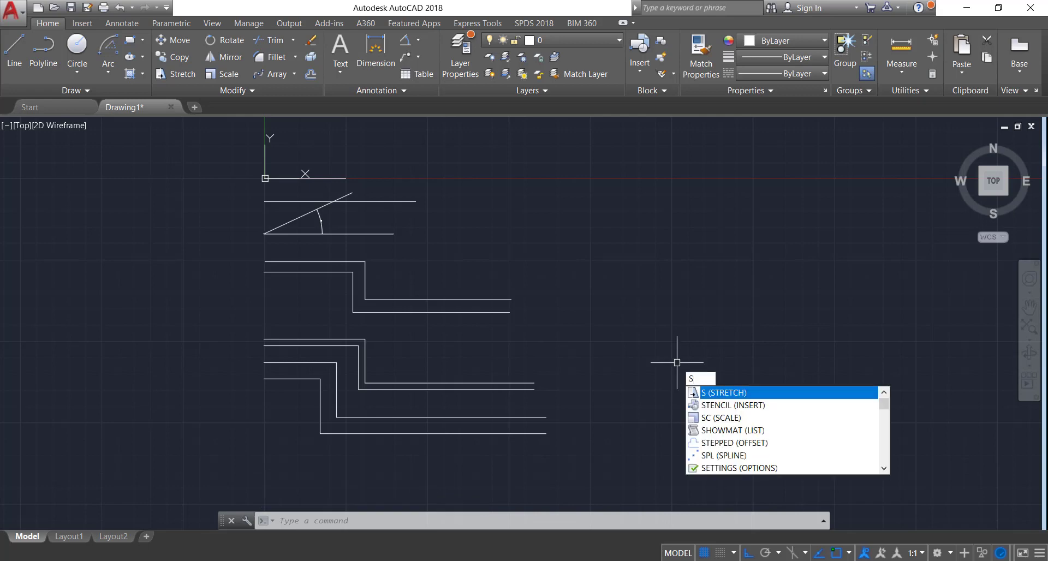
pyautogui.write('pli')
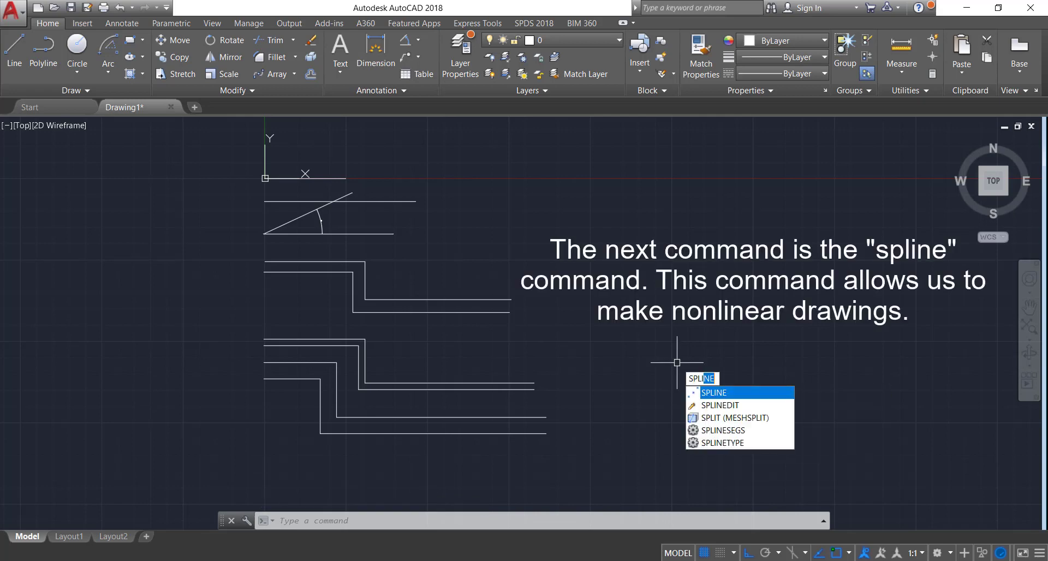
pyautogui.write('ne')
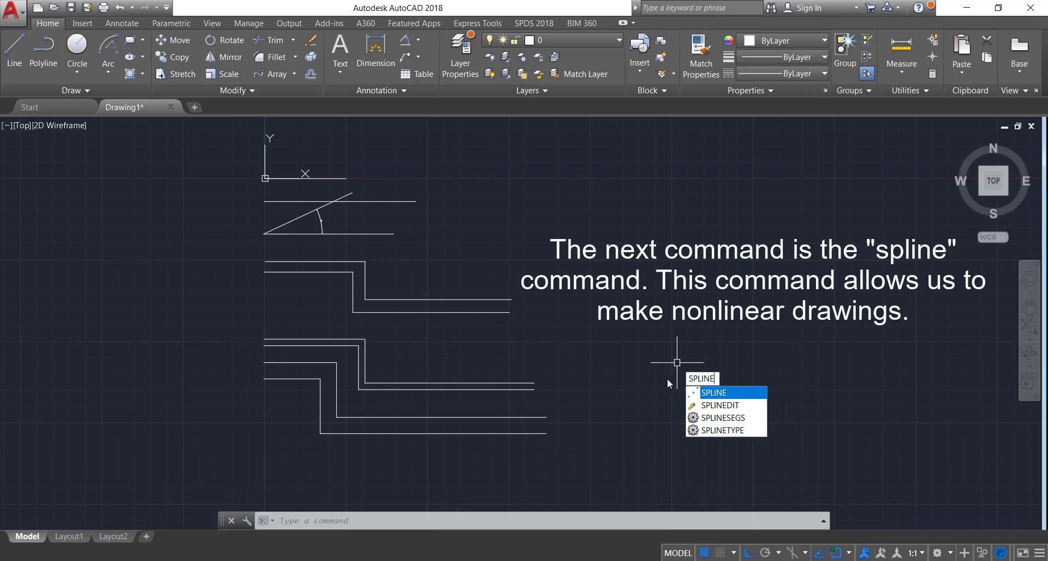
pyautogui.click(732, 393)
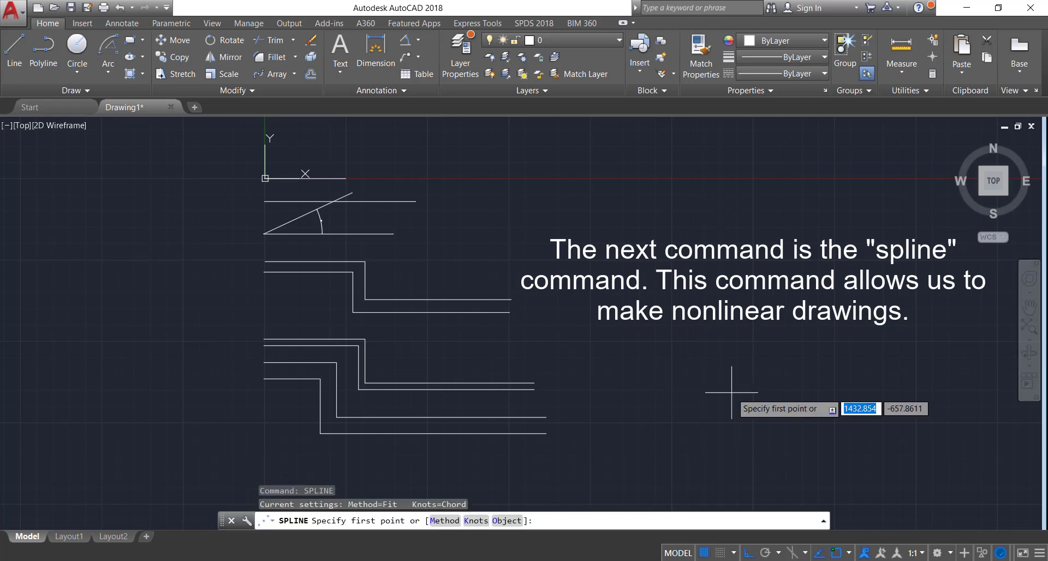
pyautogui.moveTo(580, 426); pyautogui.dragTo(561, 398, button='middle')
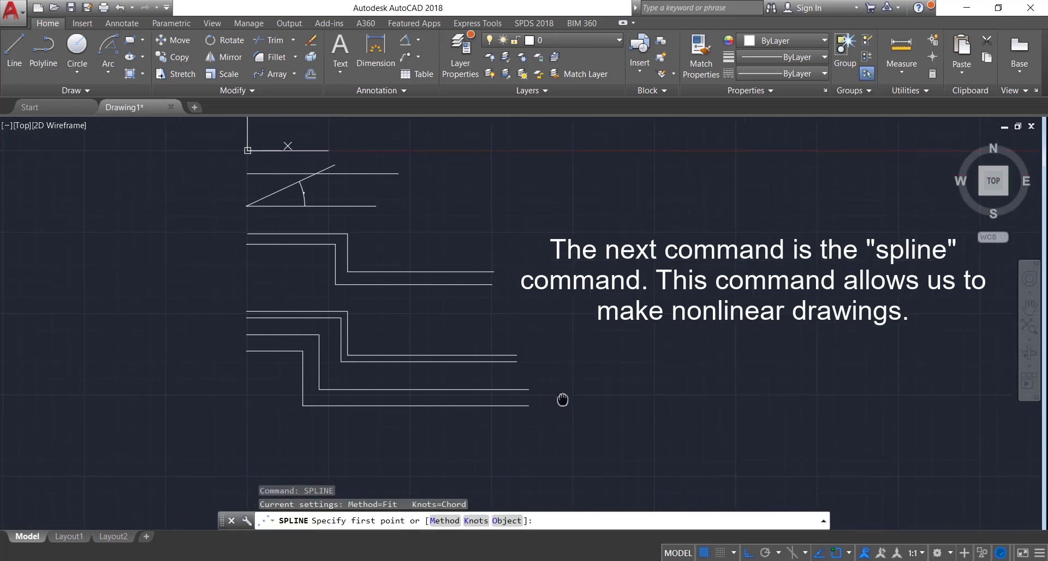
pyautogui.click(246, 462)
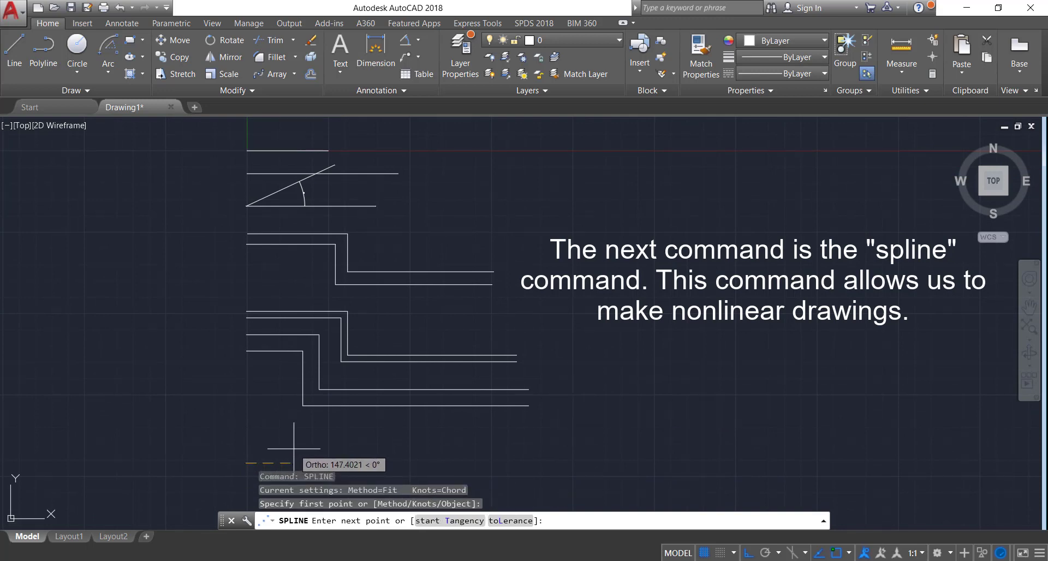
pyautogui.press('F8')
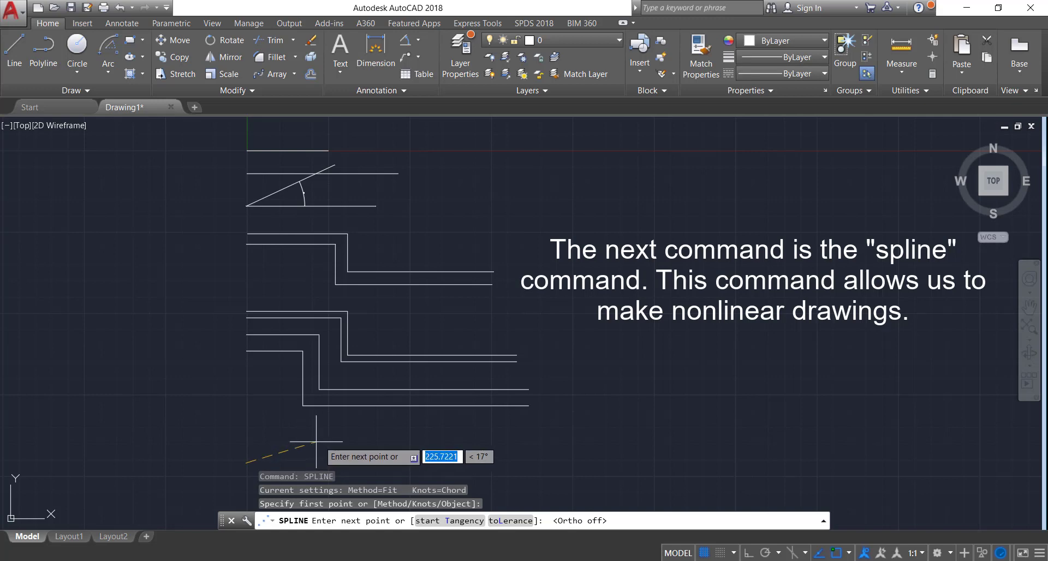
pyautogui.click(342, 428)
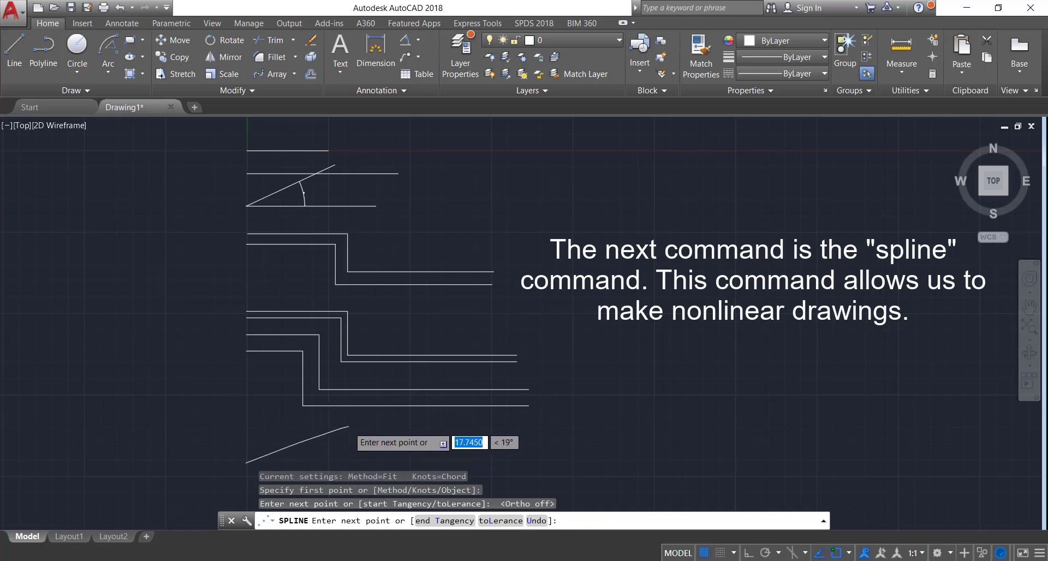
pyautogui.scroll(-2, 346, 428)
pyautogui.click(372, 452)
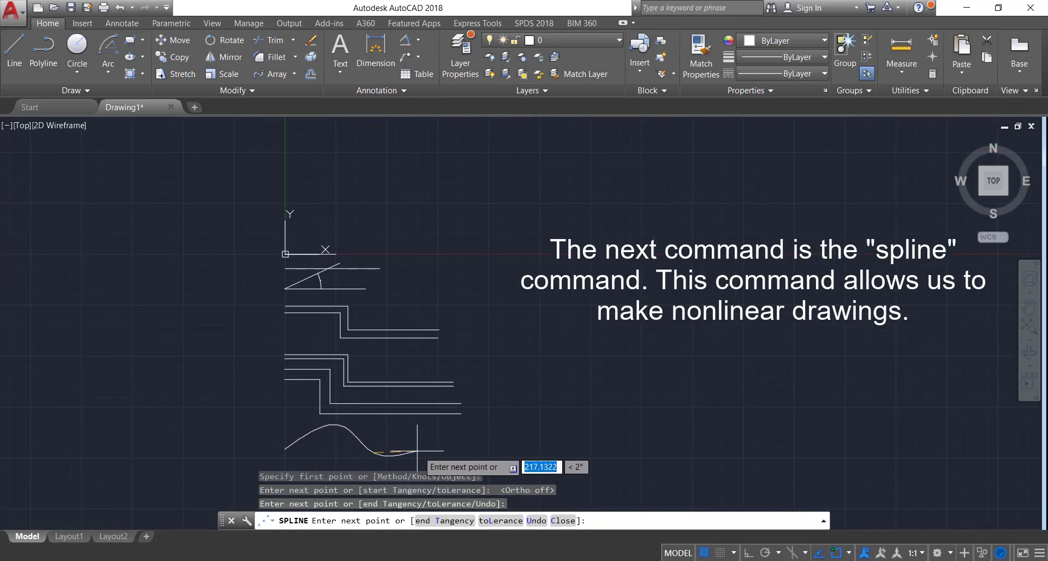
pyautogui.click(442, 454)
pyautogui.click(527, 421)
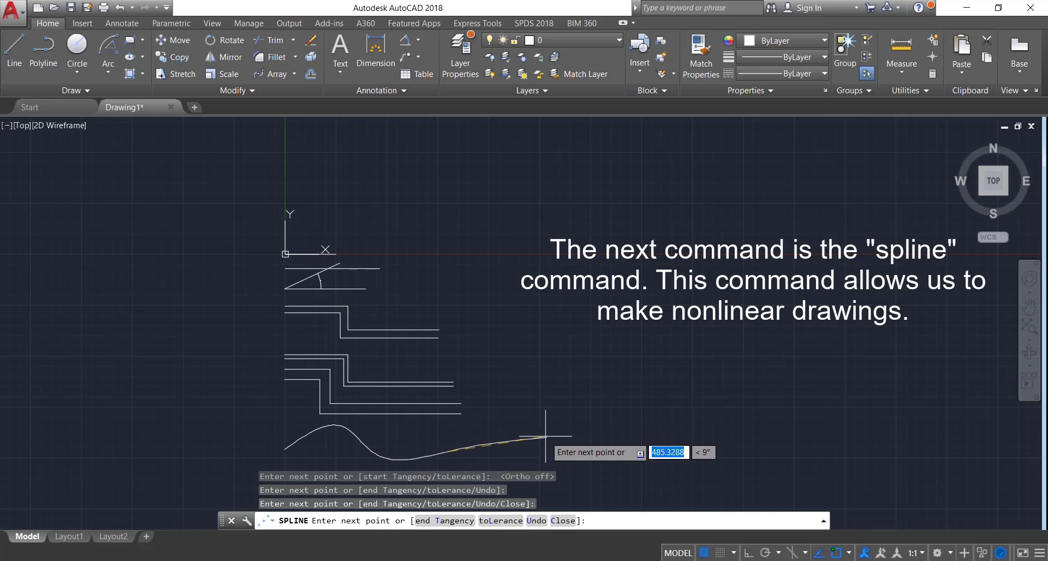
pyautogui.click(574, 455)
pyautogui.press('Return')
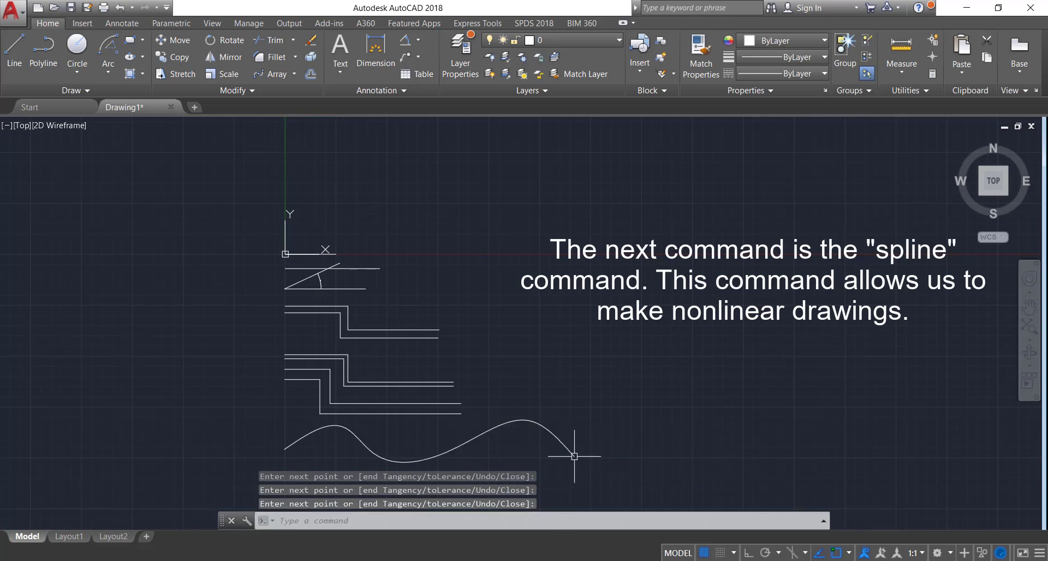
pyautogui.moveTo(661, 451)
pyautogui.mouseDown(button='middle')
pyautogui.moveTo(643, 418)
pyautogui.moveTo(544, 389)
pyautogui.mouseUp(button='middle')
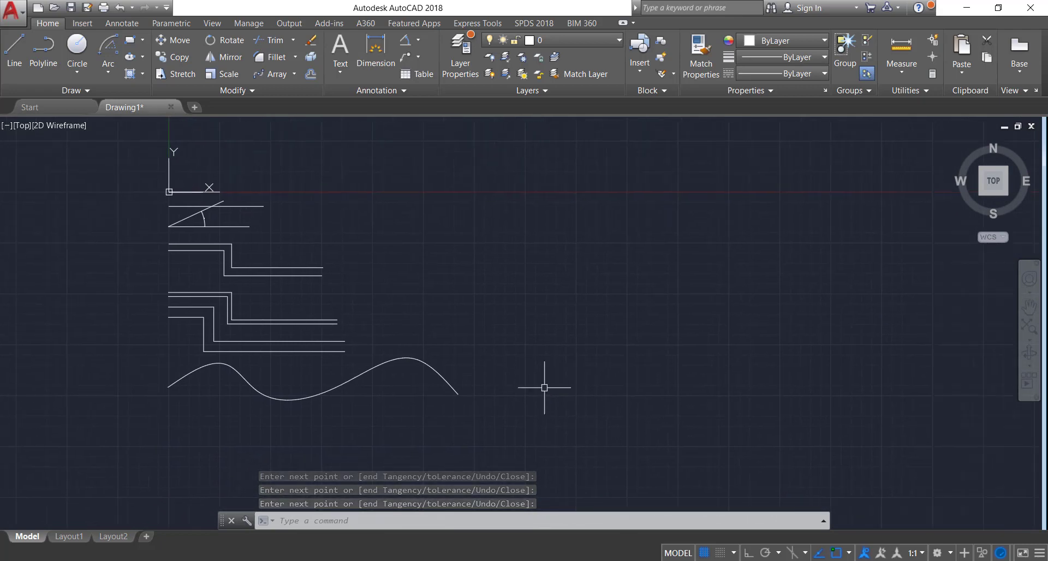